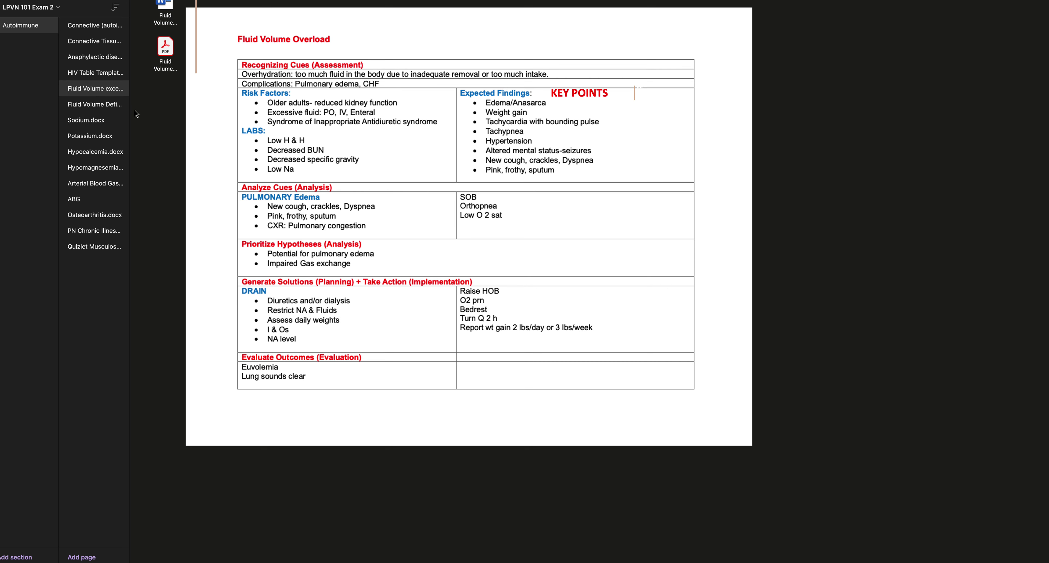
pyautogui.click(120, 106)
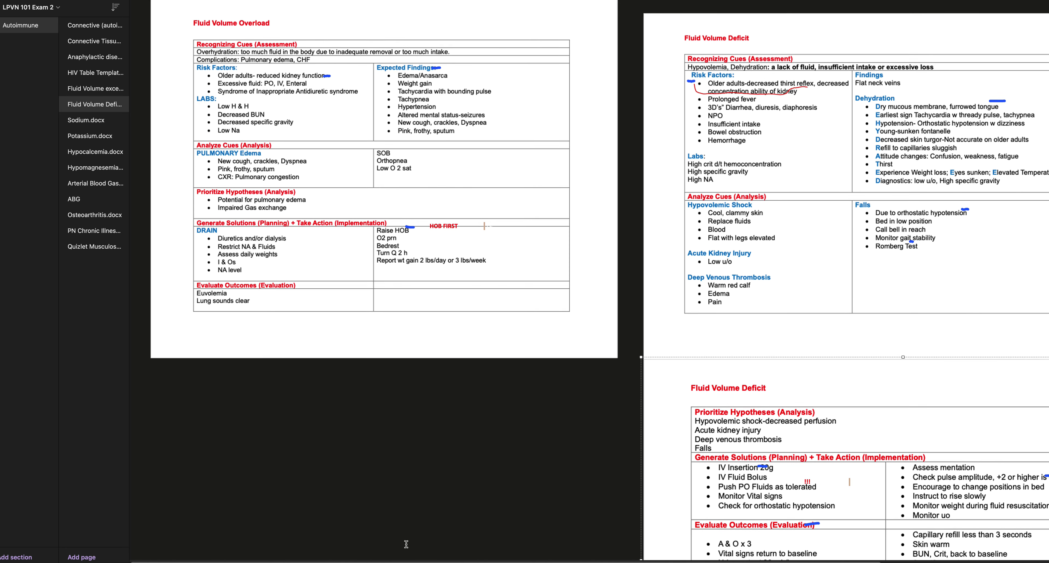
# - Shift the Fluid Volume Deficit page right to center its assessment and analysis tables
pyautogui.hscroll(2, 402, 557)
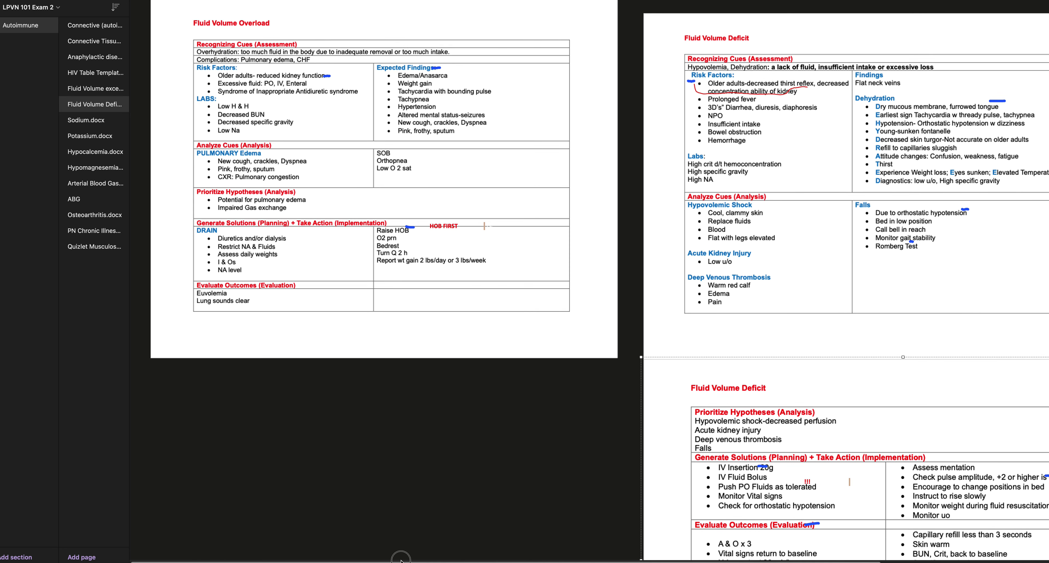
pyautogui.moveTo(410, 558); pyautogui.dragTo(535, 561)
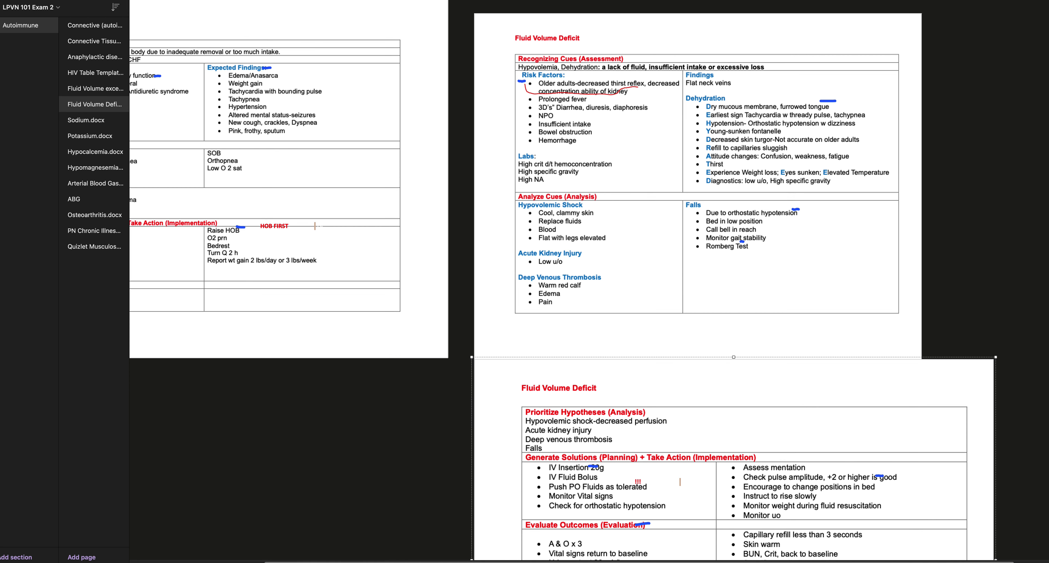
# - Scroll down to the Evaluate Outcomes list showing urine output 30 mL/hr and skin pink
pyautogui.scroll(-3, 569, 507)
pyautogui.scroll(-2, 569, 500)
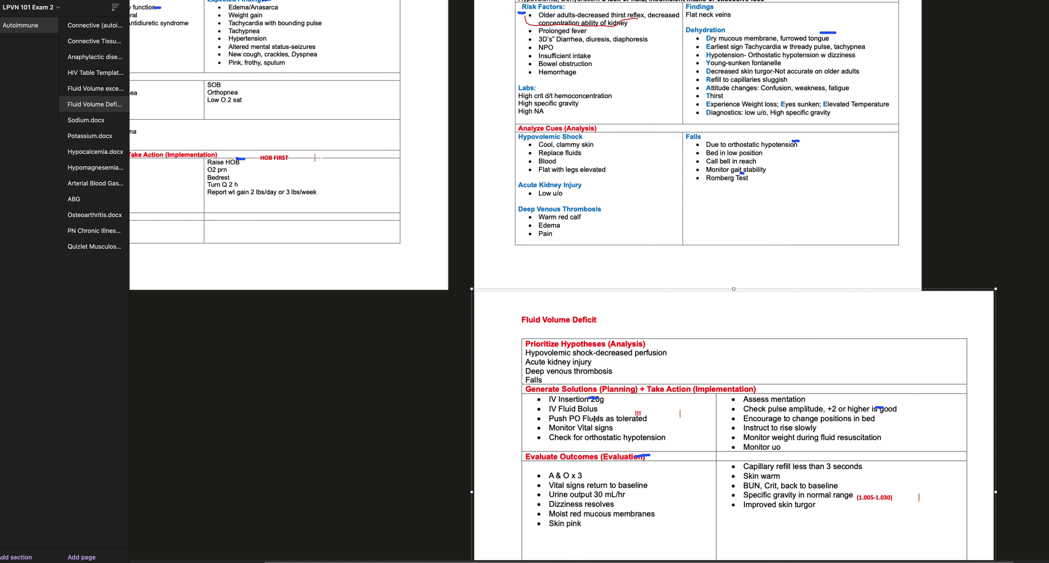
pyautogui.scroll(-1, 597, 400)
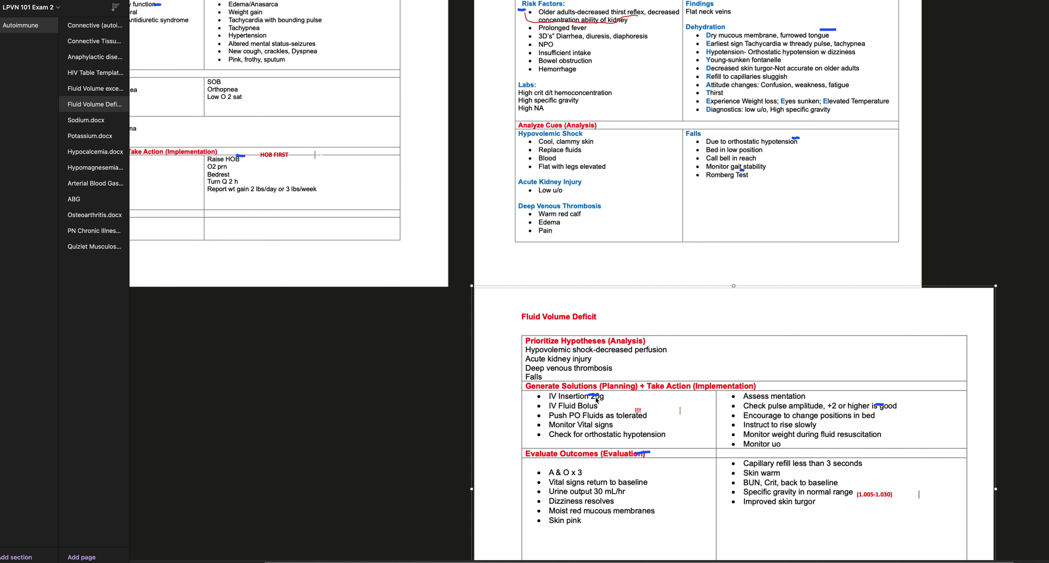
pyautogui.scroll(-1, 597, 400)
pyautogui.scroll(-1, 595, 397)
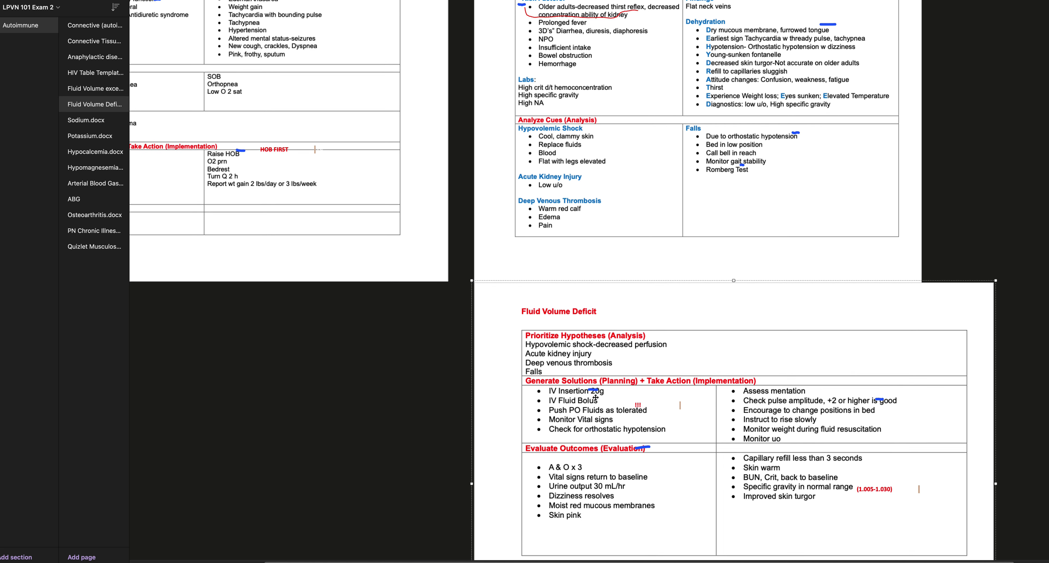
pyautogui.scroll(-1, 595, 397)
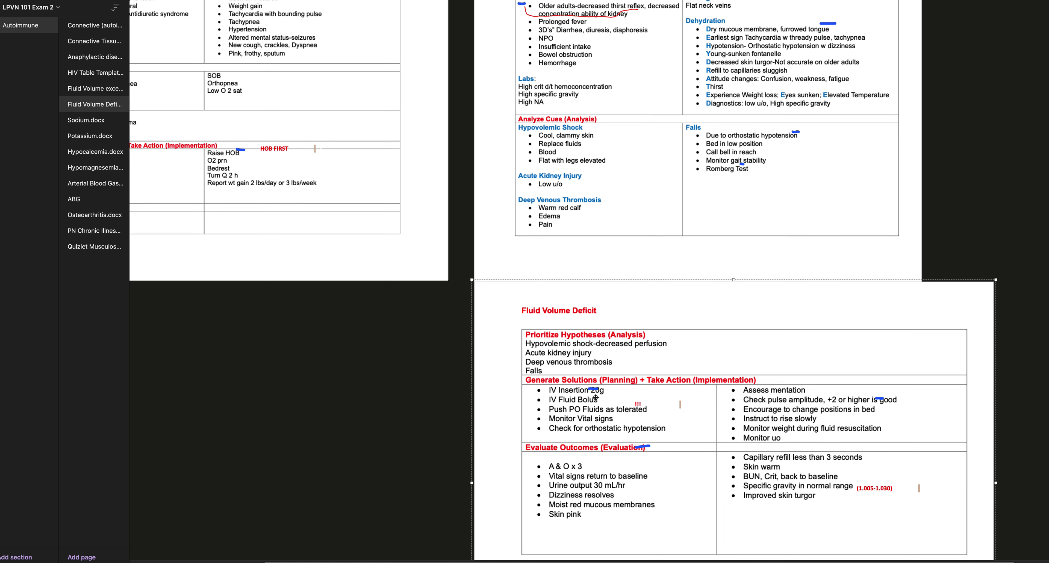
pyautogui.scroll(-1, 596, 397)
pyautogui.scroll(-1, 595, 397)
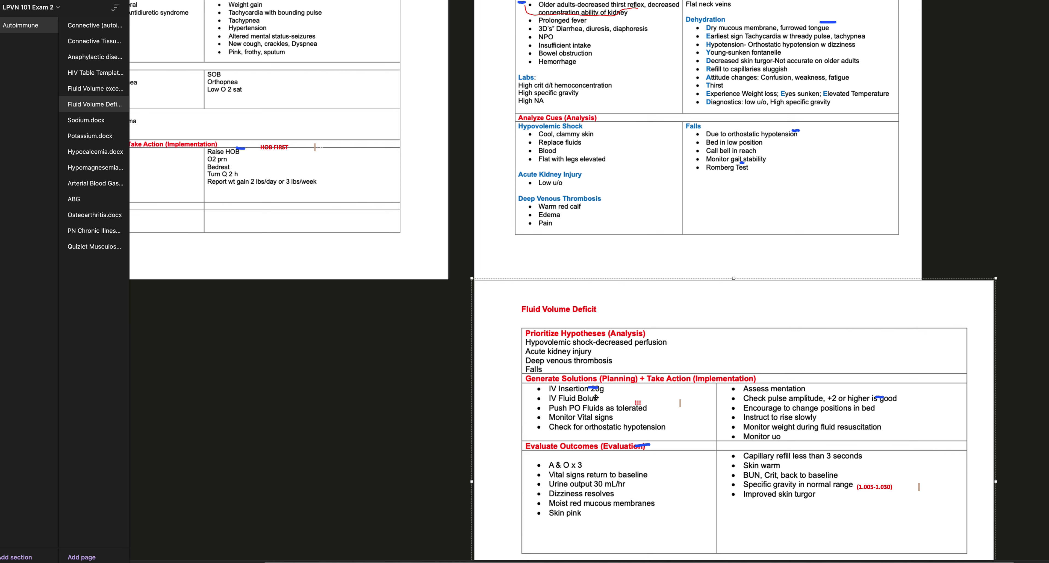
pyautogui.scroll(-1, 596, 398)
pyautogui.scroll(-1, 596, 398)
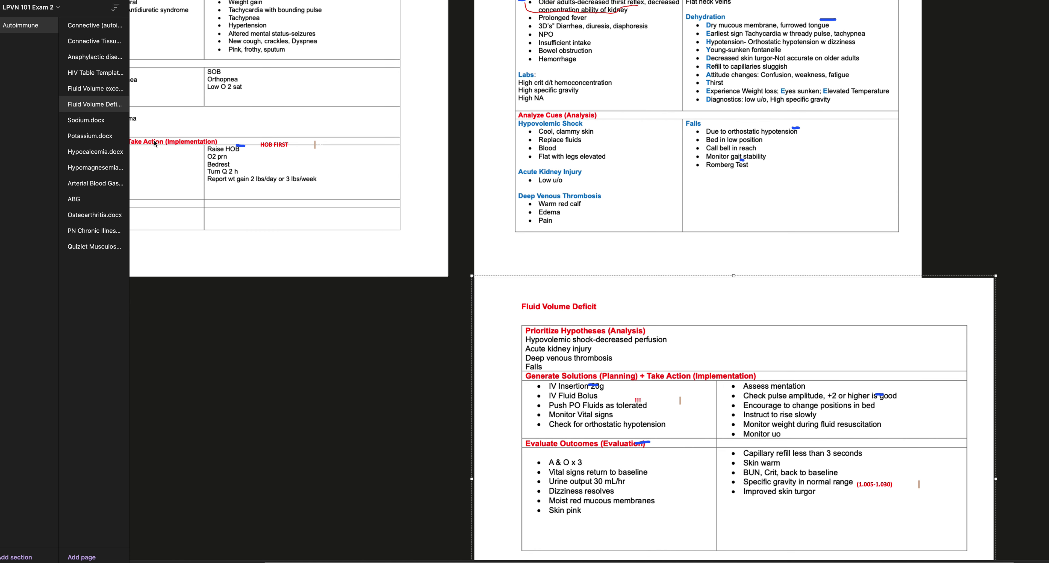
# - Open the Sodium page and scroll to its Nursing Care row and Foods High in Sodium list
pyautogui.click(107, 125)
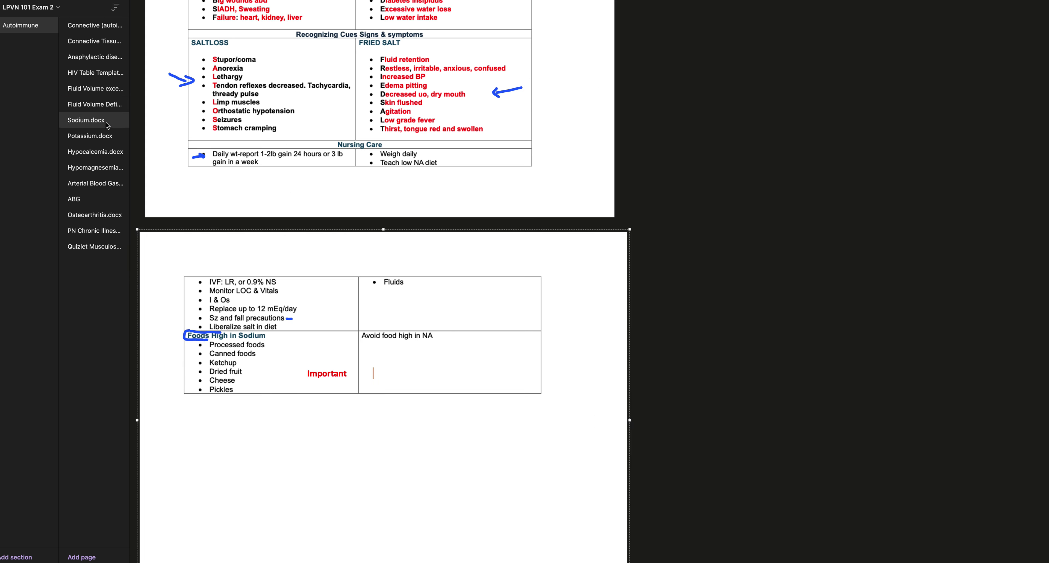
pyautogui.scroll(5, 200, 156)
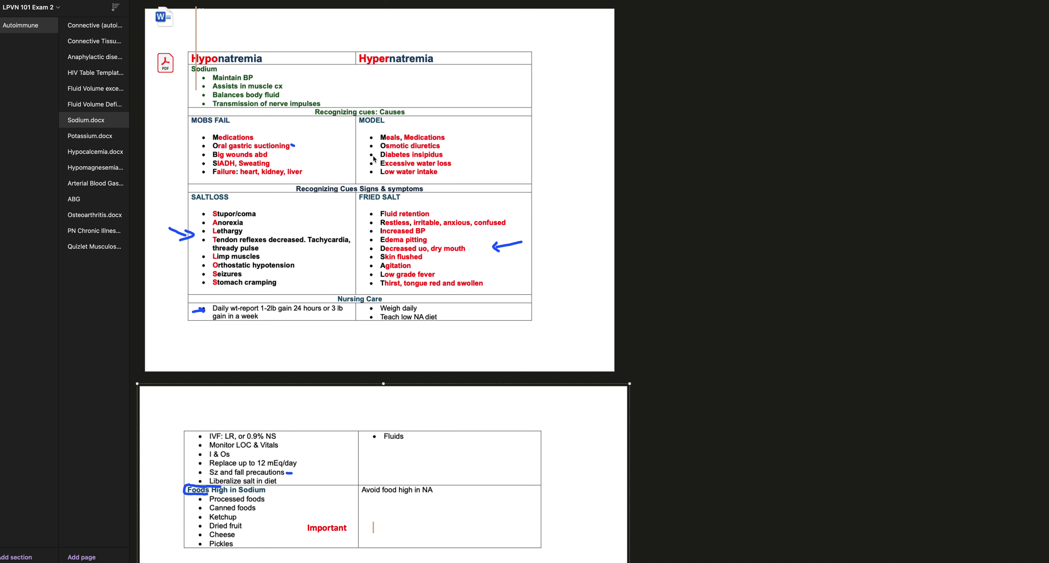
pyautogui.scroll(-1, 314, 198)
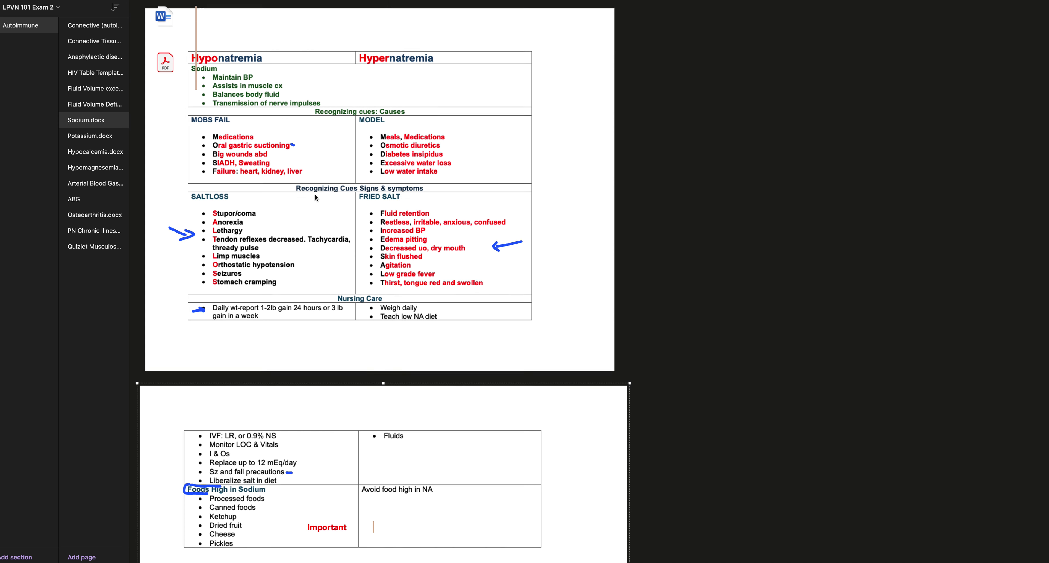
pyautogui.scroll(-1, 315, 197)
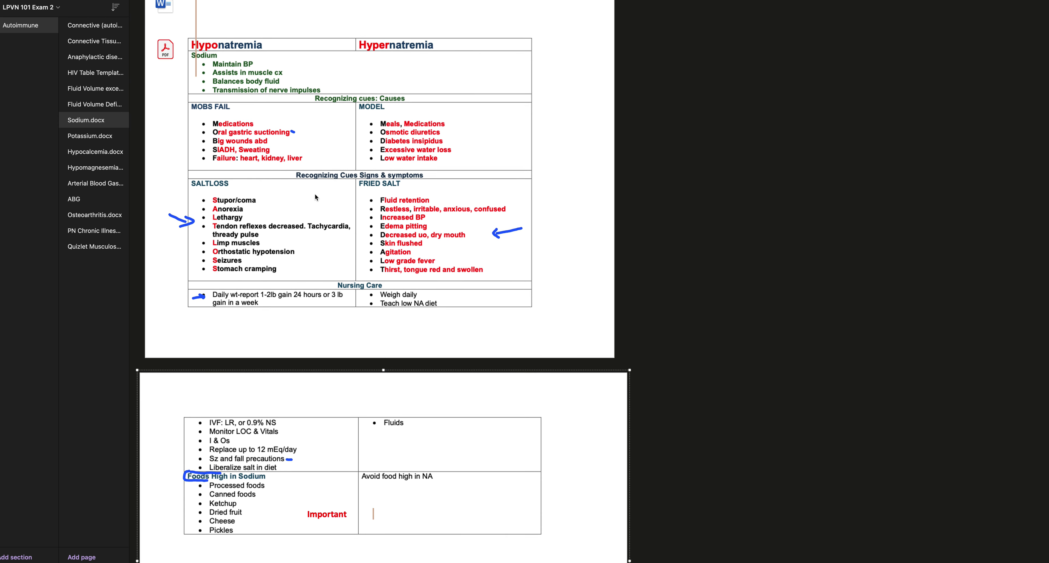
pyautogui.scroll(-1, 315, 195)
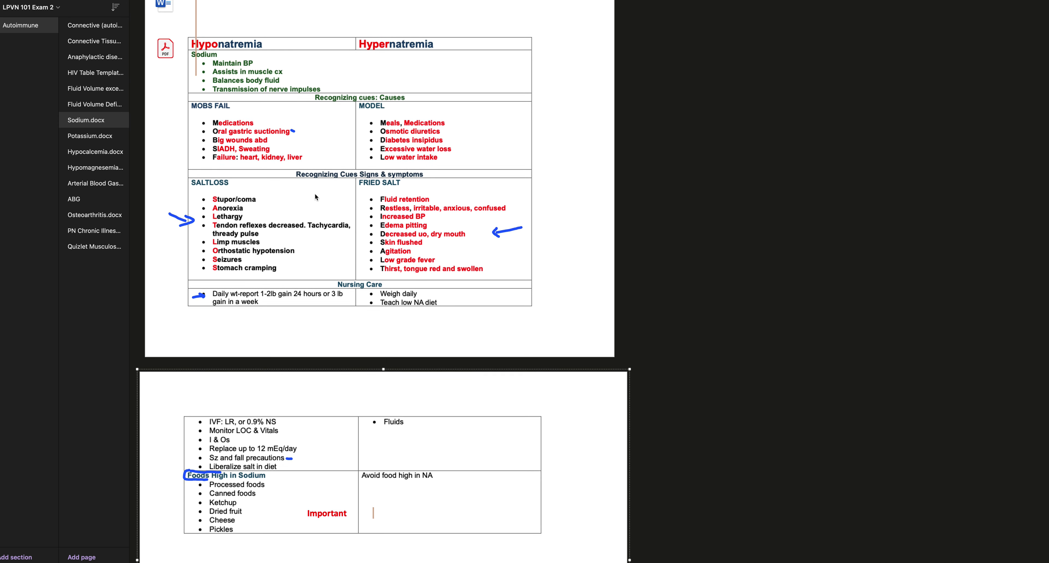
pyautogui.scroll(-1, 316, 195)
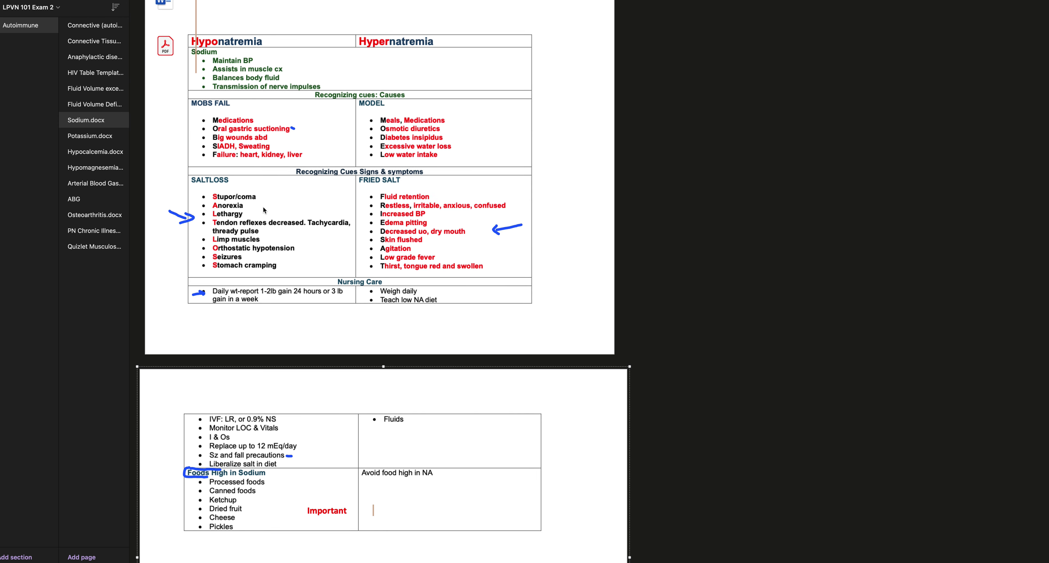
pyautogui.scroll(-1, 263, 207)
pyautogui.scroll(-3, 263, 210)
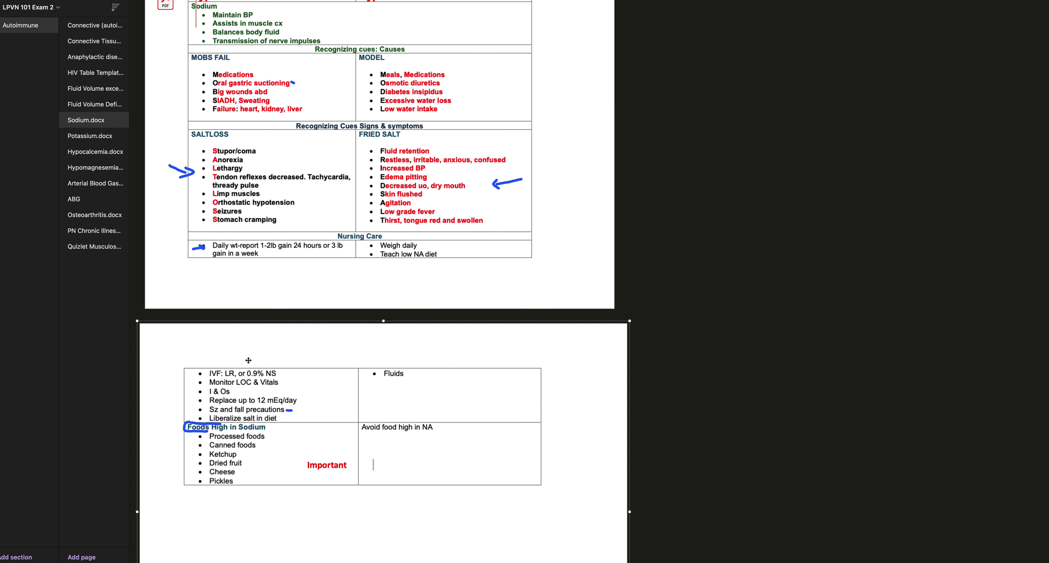
pyautogui.scroll(-1, 249, 360)
pyautogui.scroll(1, 249, 360)
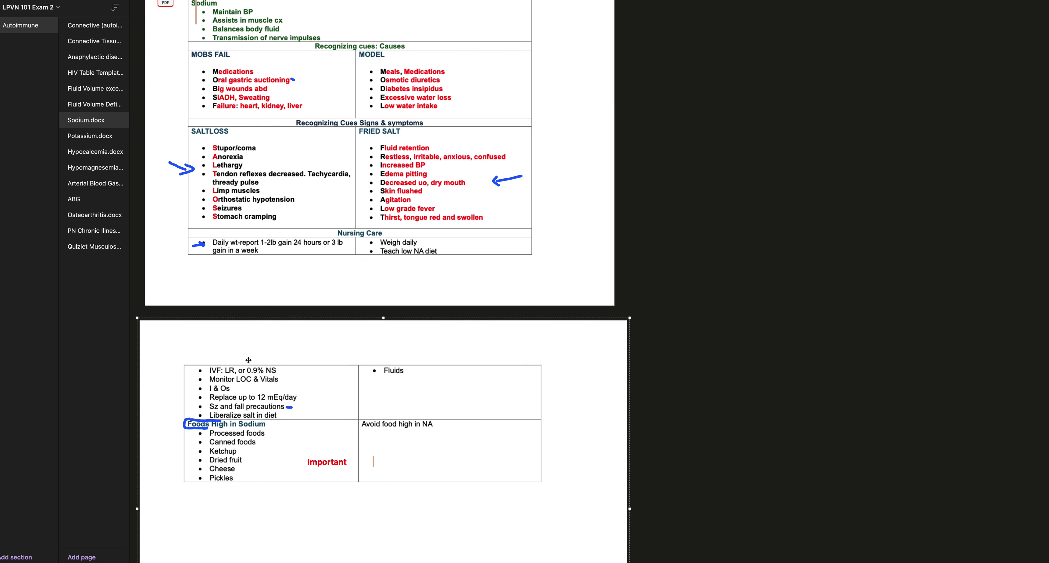
pyautogui.scroll(-1, 249, 360)
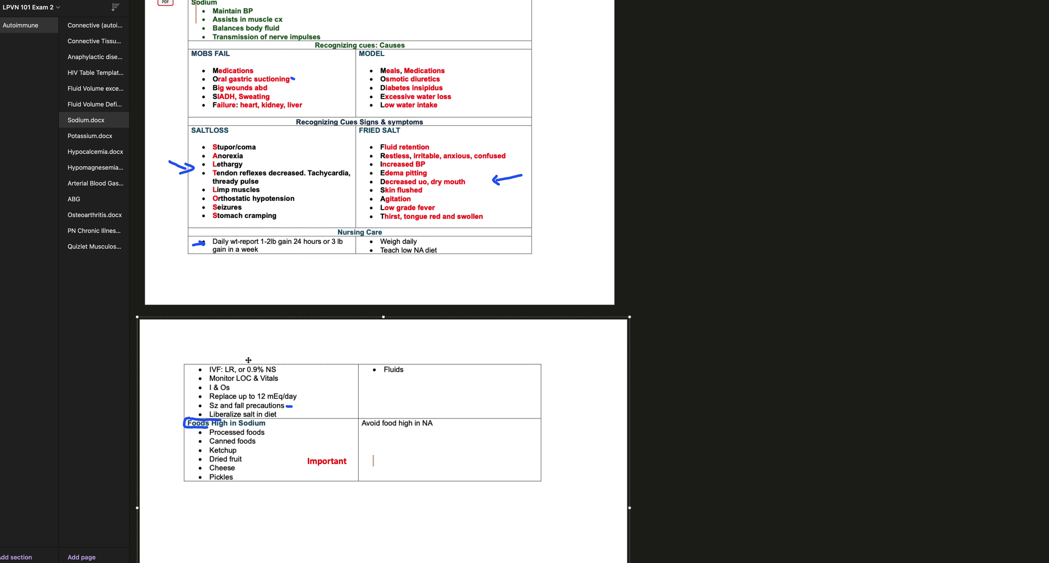
pyautogui.scroll(-1, 248, 361)
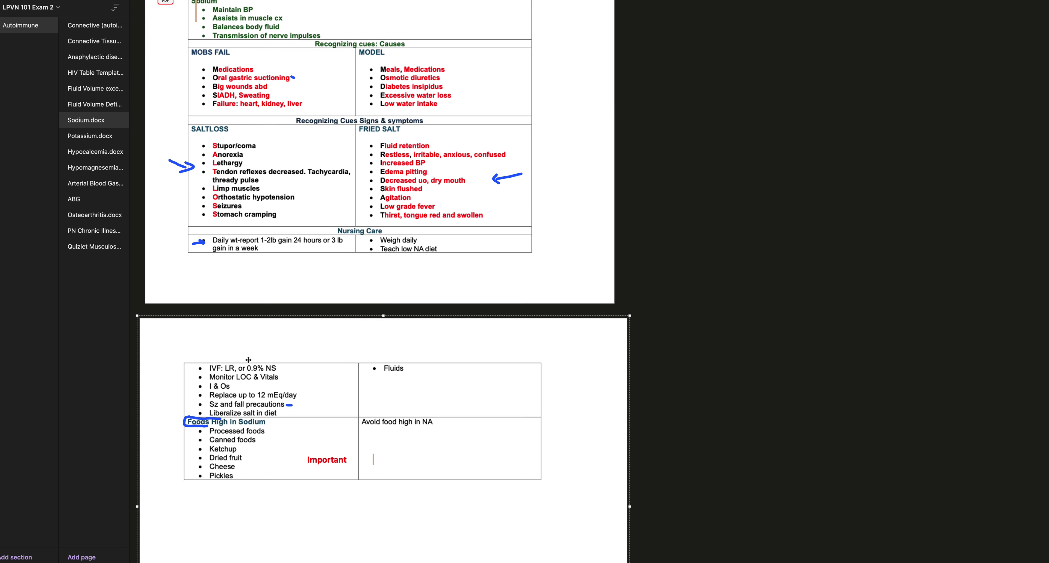
pyautogui.scroll(-2, 248, 360)
pyautogui.scroll(-1, 249, 359)
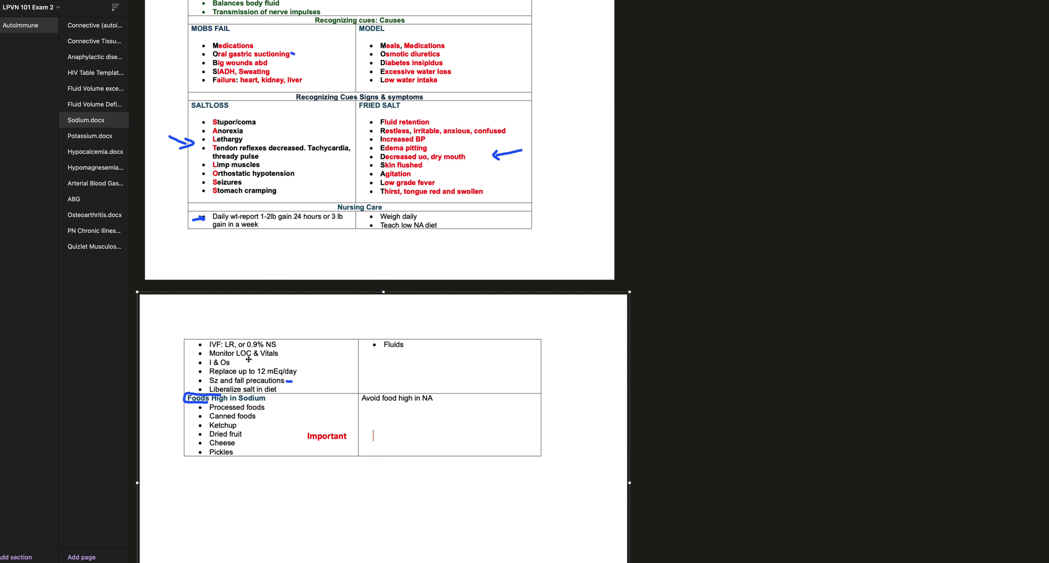
pyautogui.scroll(-1, 249, 360)
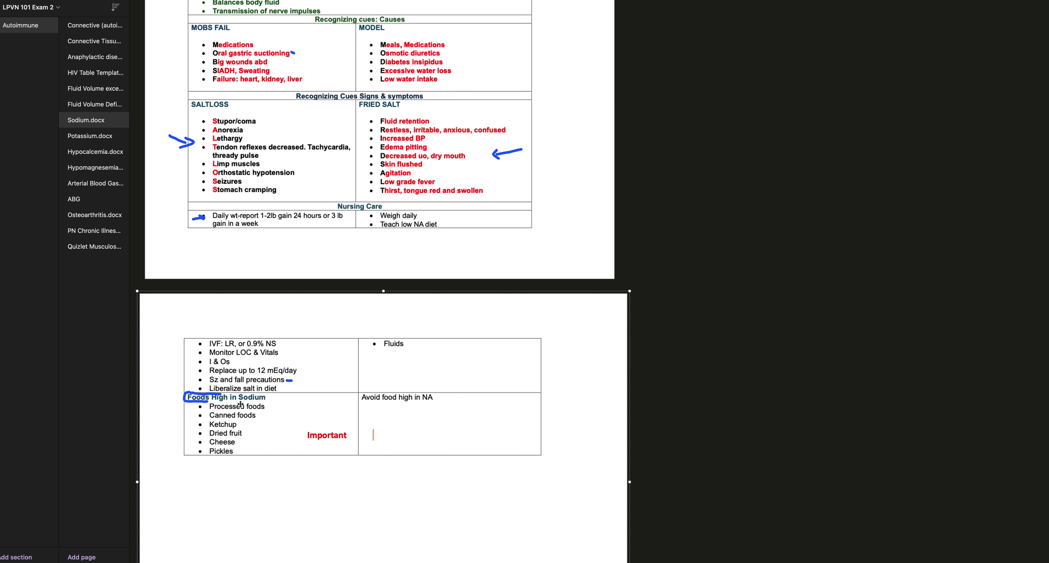
pyautogui.scroll(1, 380, 368)
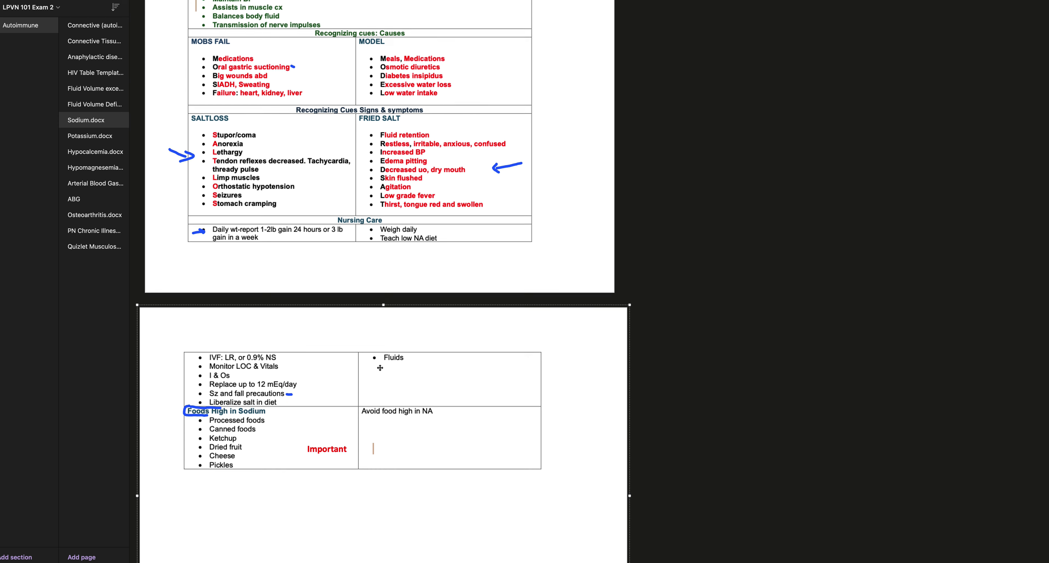
pyautogui.scroll(3, 380, 367)
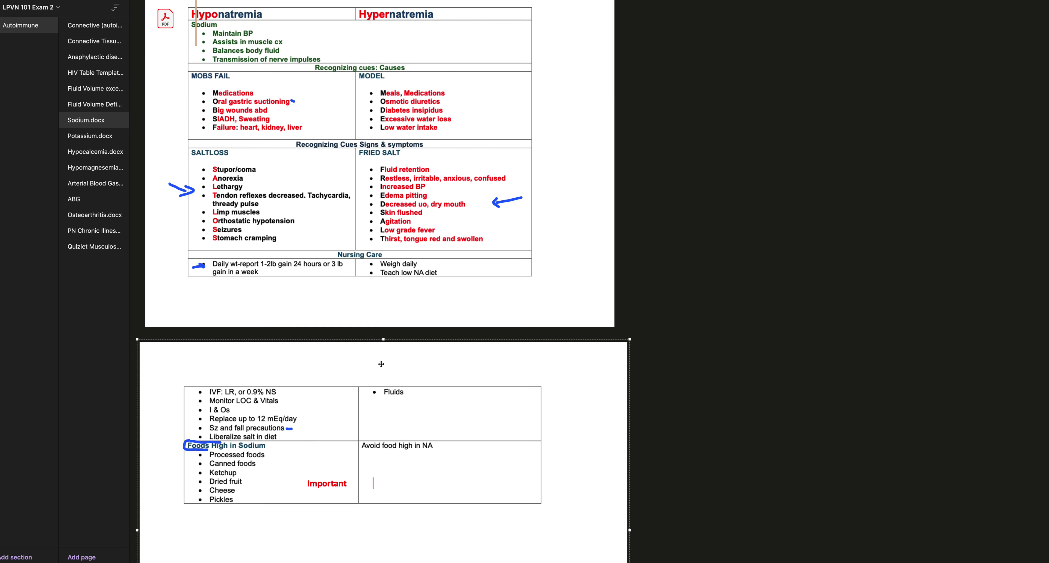
pyautogui.scroll(-1, 407, 277)
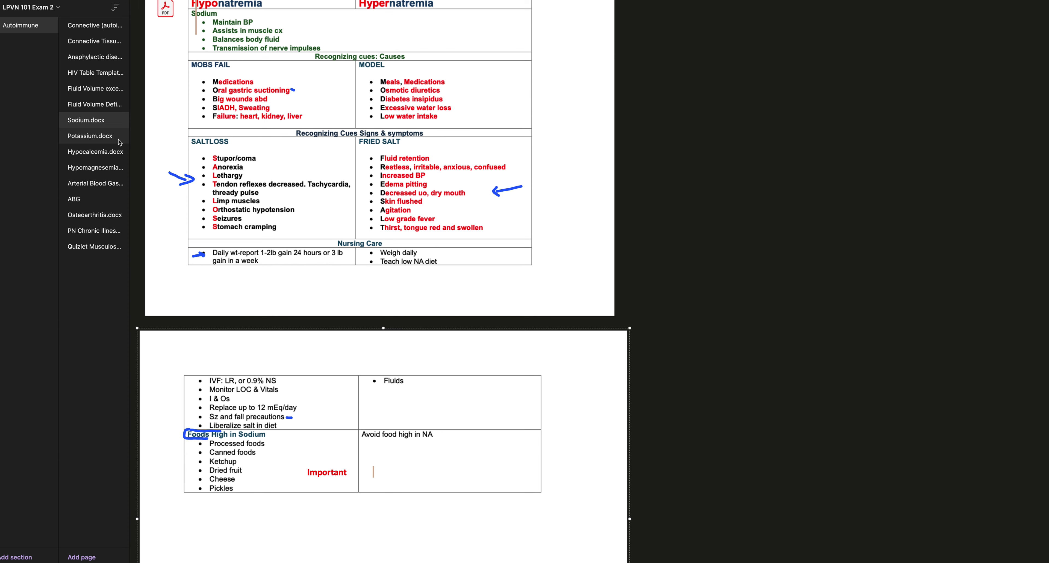
# - Open the Potassium.docx page and scroll through its Hypokalemia/Hyperkalemia table
pyautogui.click(119, 141)
pyautogui.scroll(3, 178, 152)
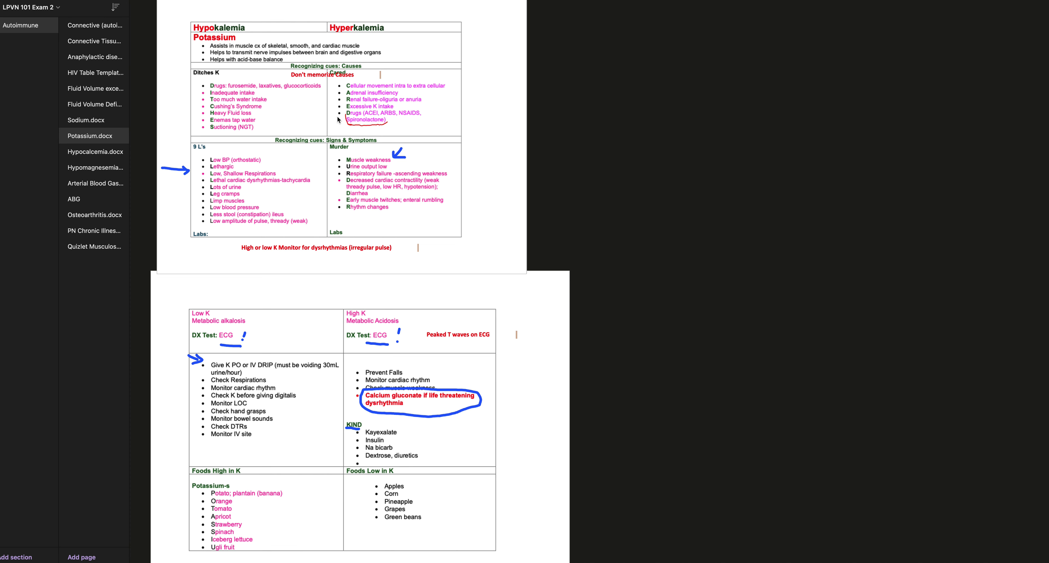
pyautogui.scroll(-2, 336, 119)
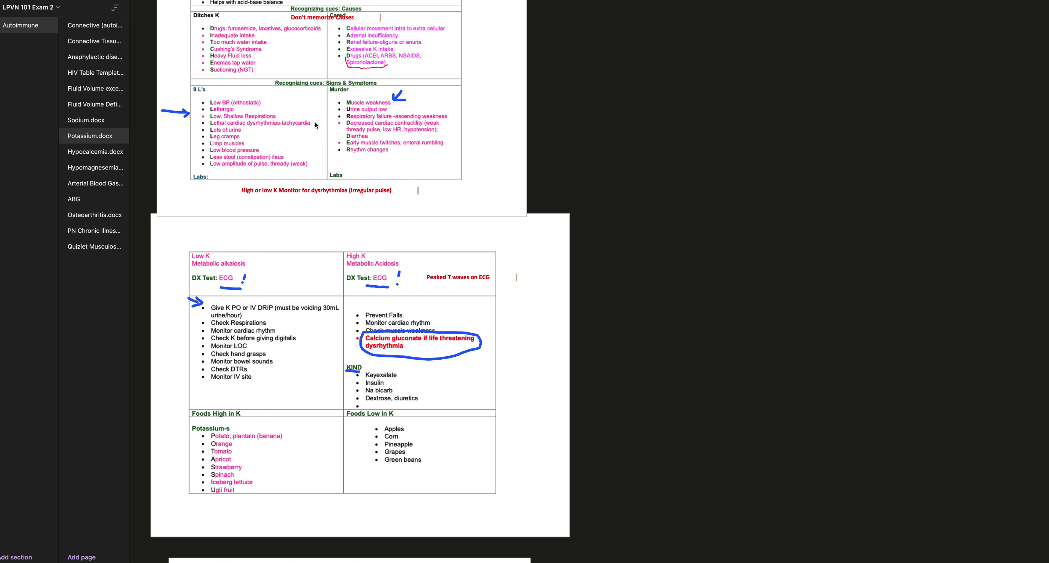
pyautogui.scroll(1, 315, 121)
pyautogui.scroll(1, 315, 125)
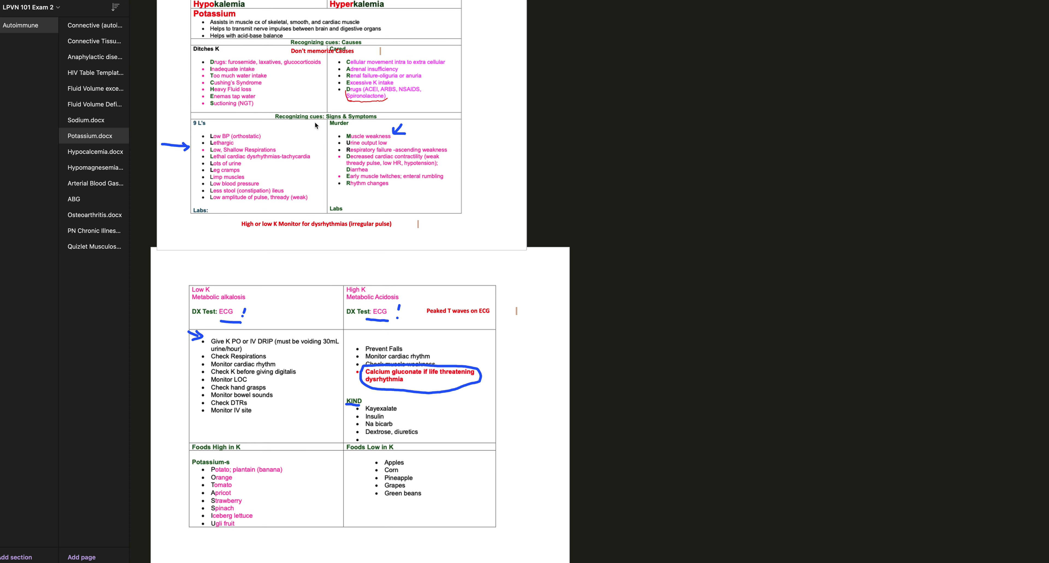
pyautogui.scroll(-2, 315, 122)
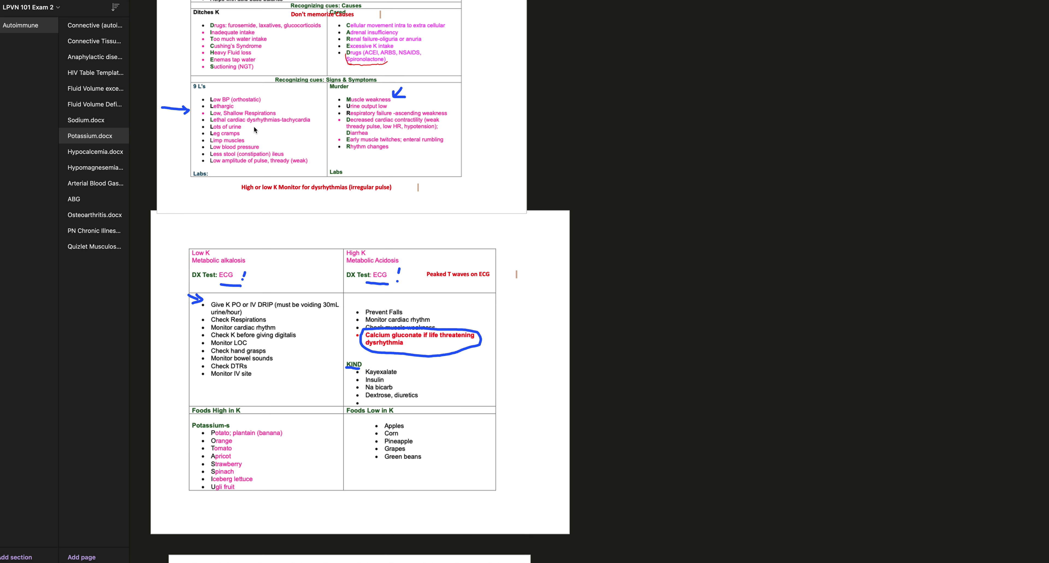
pyautogui.scroll(2, 254, 129)
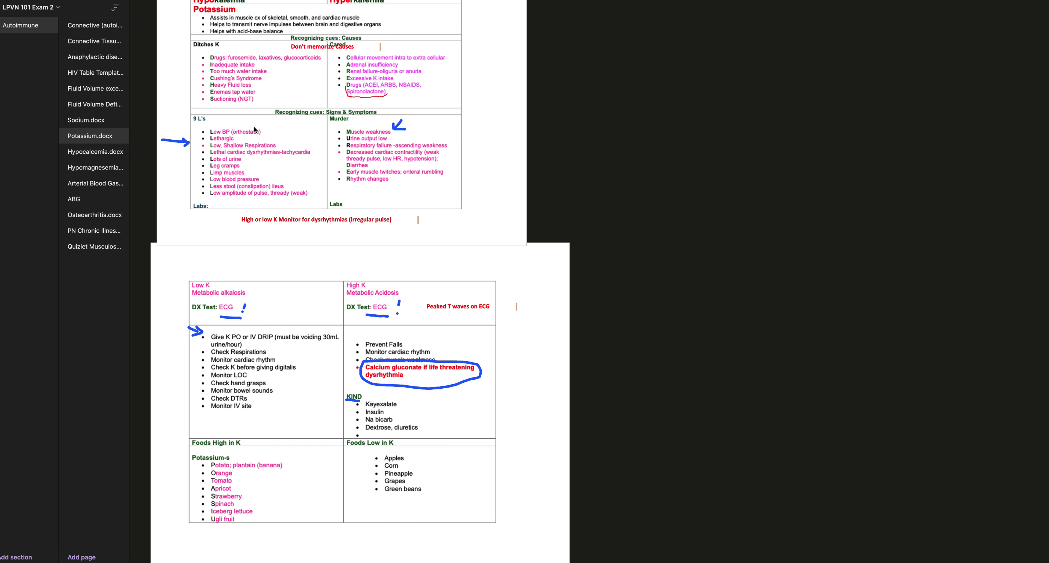
pyautogui.scroll(-1, 254, 130)
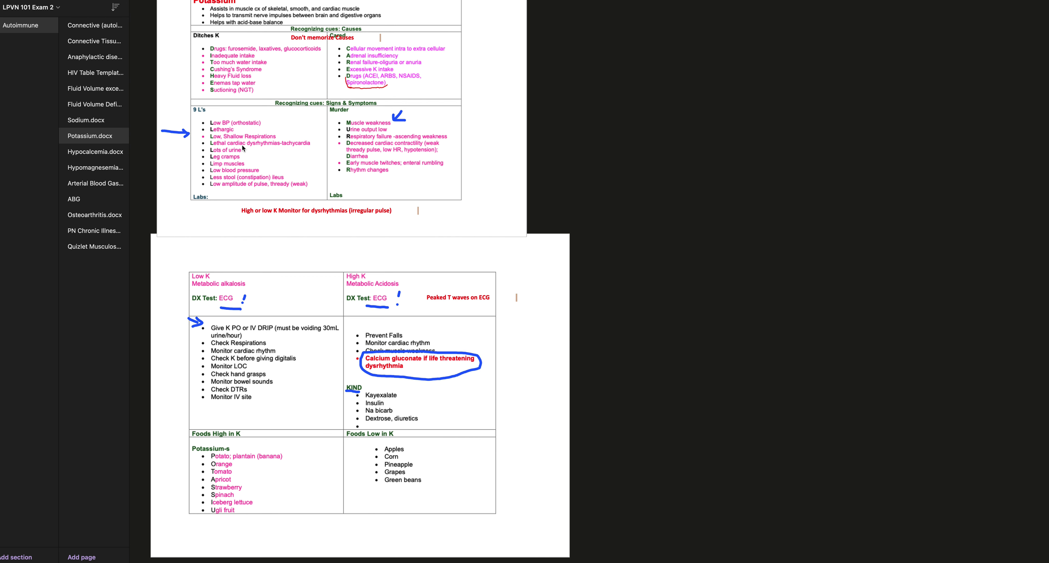
pyautogui.scroll(-1, 241, 145)
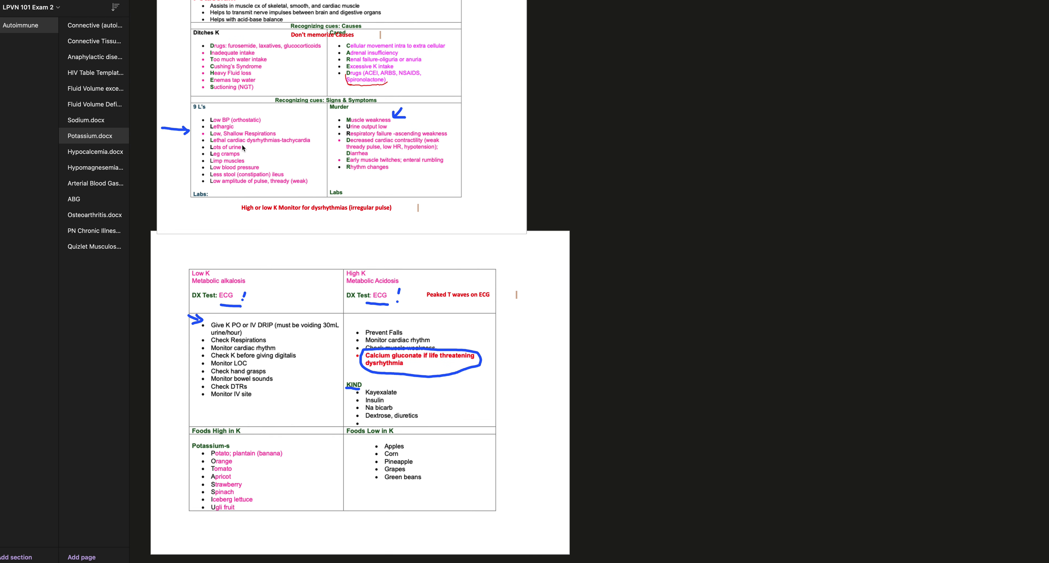
pyautogui.scroll(-1, 243, 147)
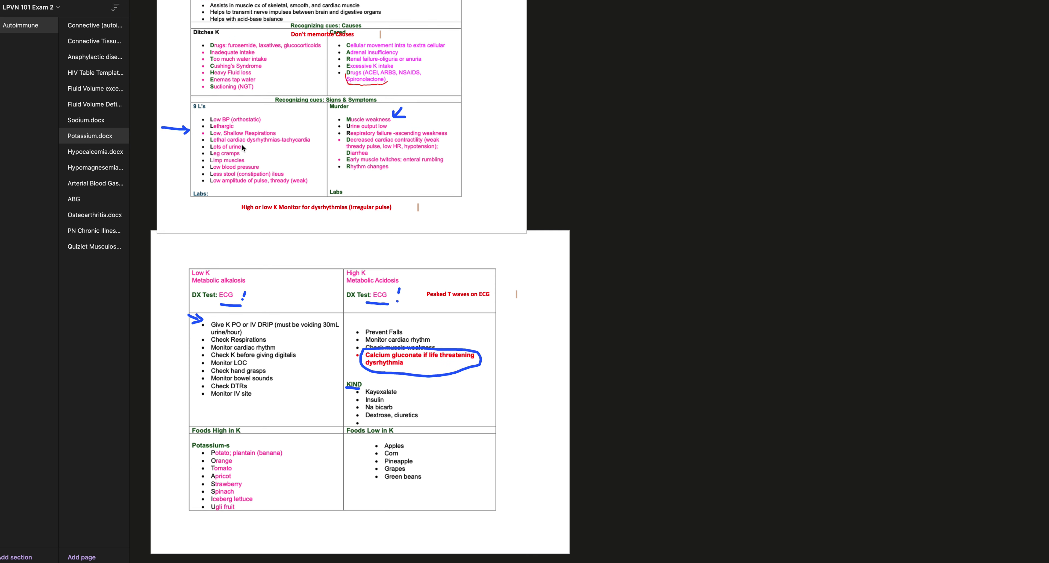
pyautogui.scroll(-1, 242, 146)
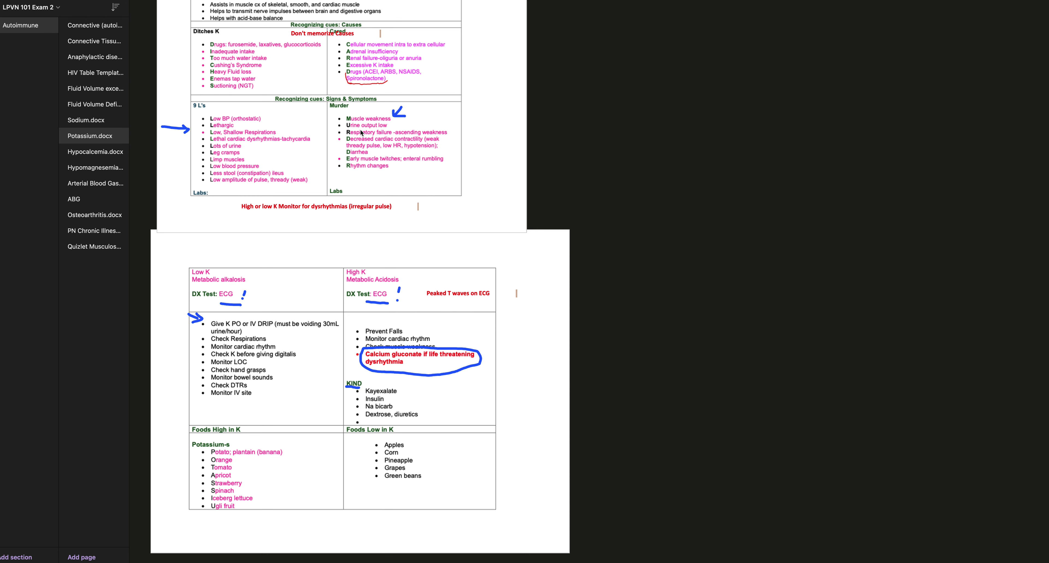
pyautogui.scroll(-1, 361, 131)
# - Scroll down through the Potassium.docx tables to review them
pyautogui.scroll(-1, 362, 132)
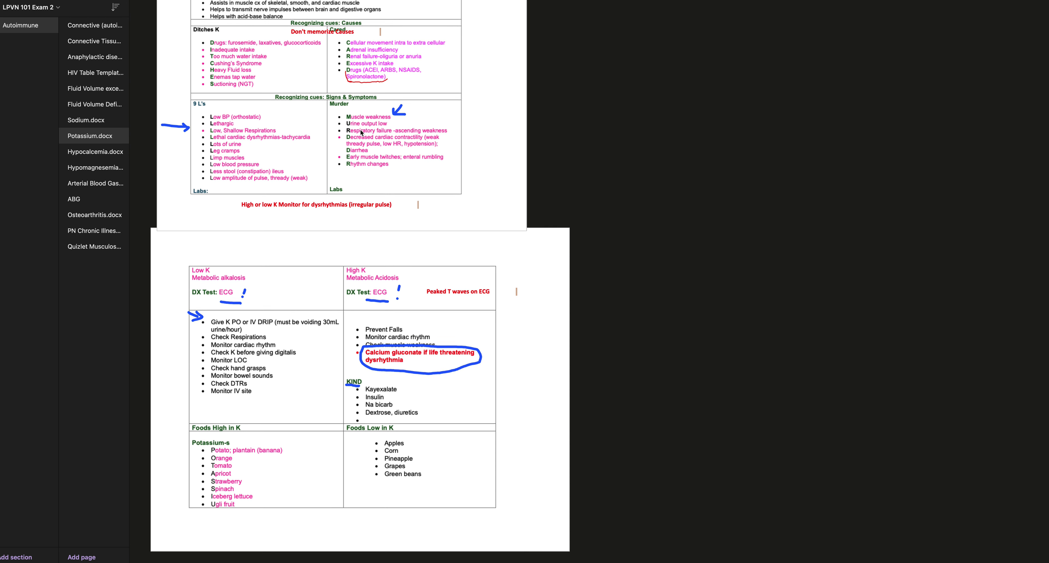
pyautogui.scroll(-1, 361, 132)
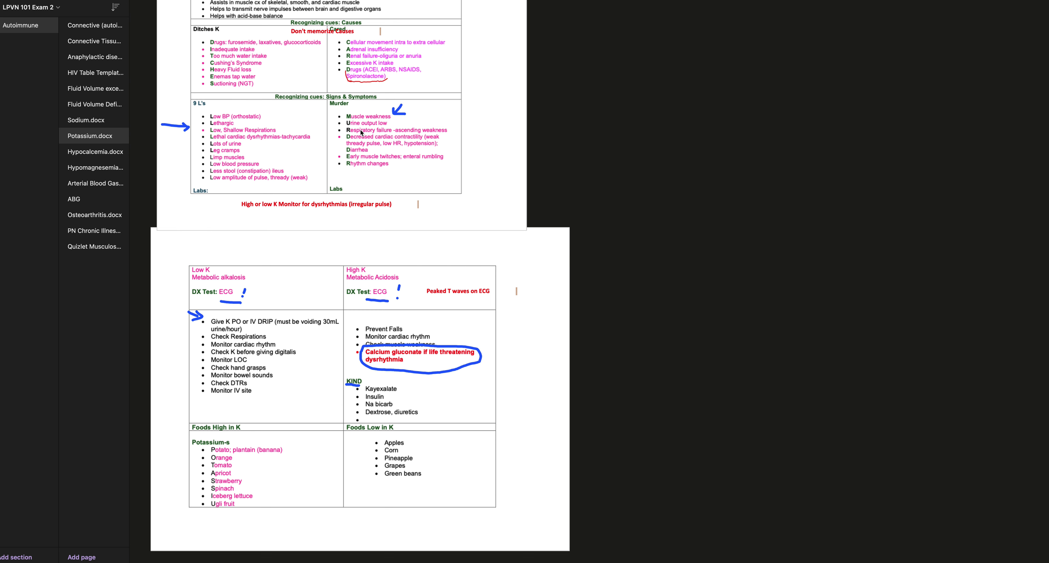
pyautogui.scroll(-3, 361, 131)
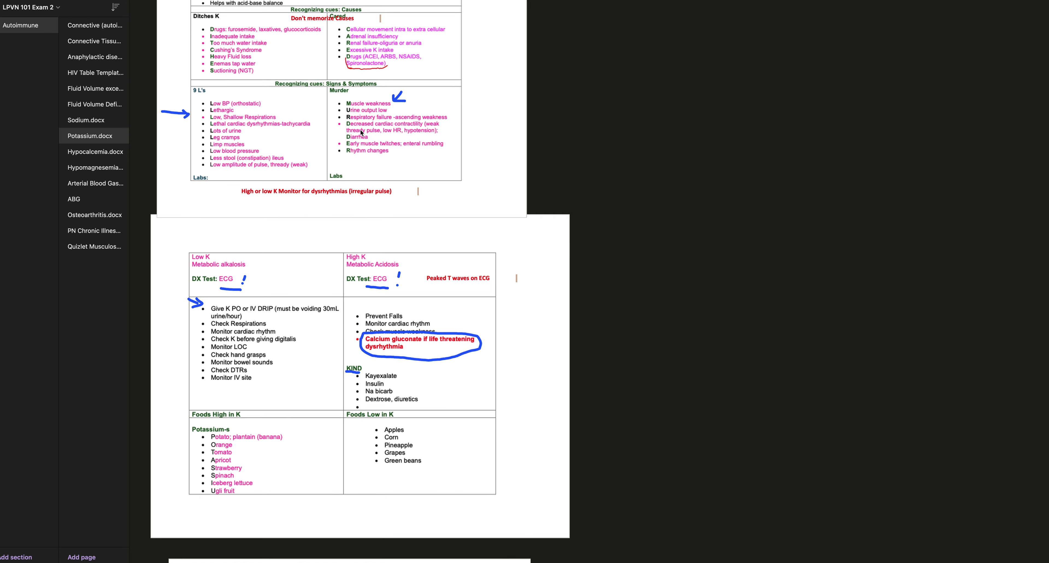
pyautogui.scroll(-1, 361, 129)
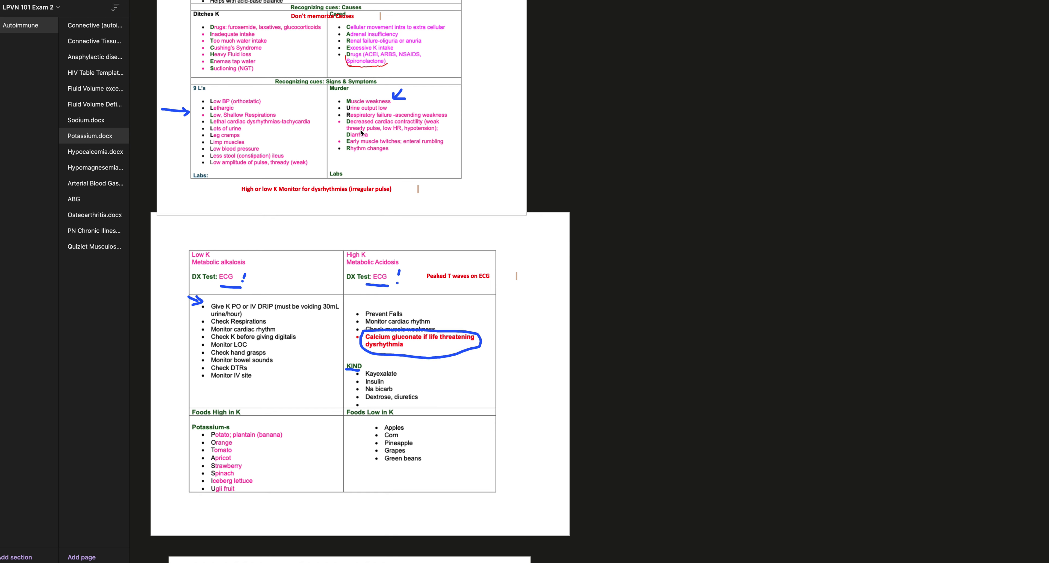
pyautogui.scroll(-1, 361, 129)
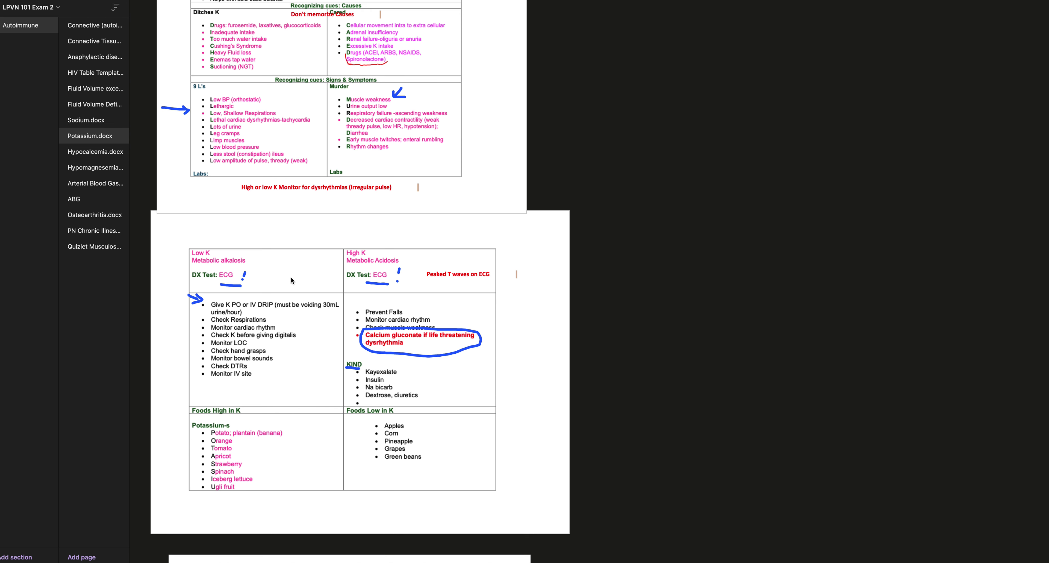
pyautogui.scroll(-1, 290, 282)
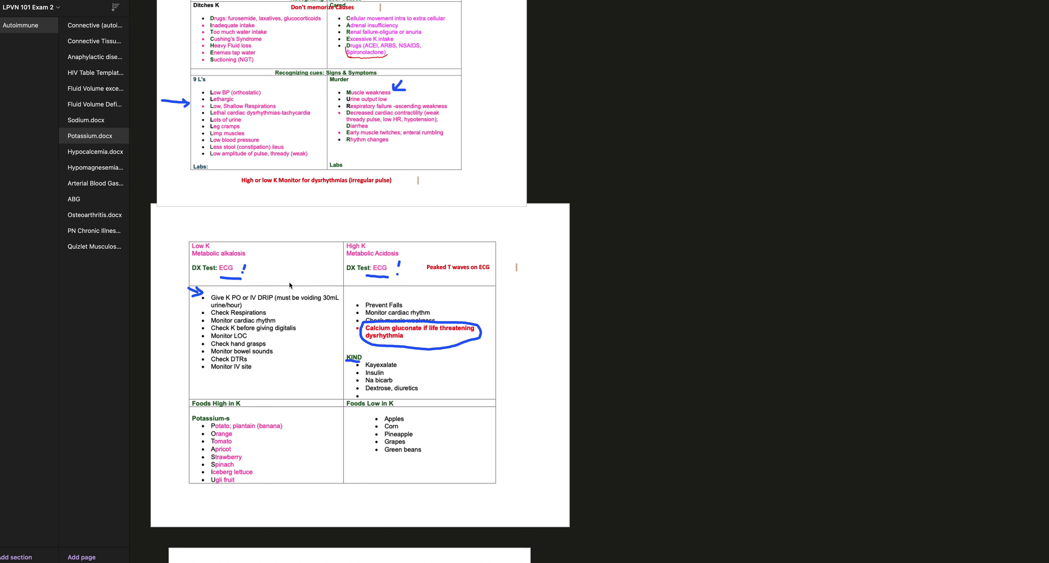
pyautogui.scroll(-1, 290, 285)
pyautogui.scroll(-1, 291, 285)
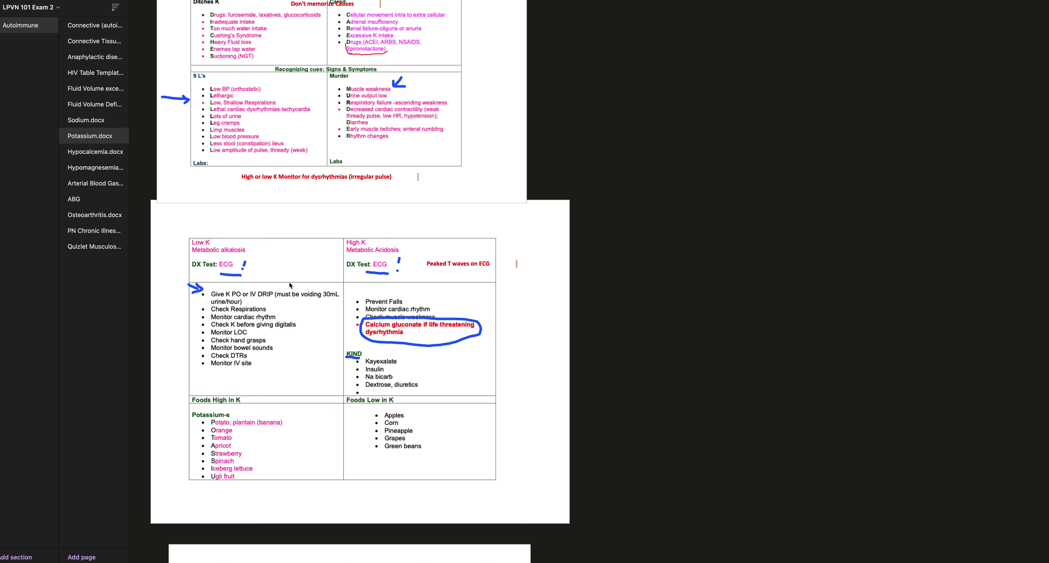
pyautogui.scroll(-1, 289, 284)
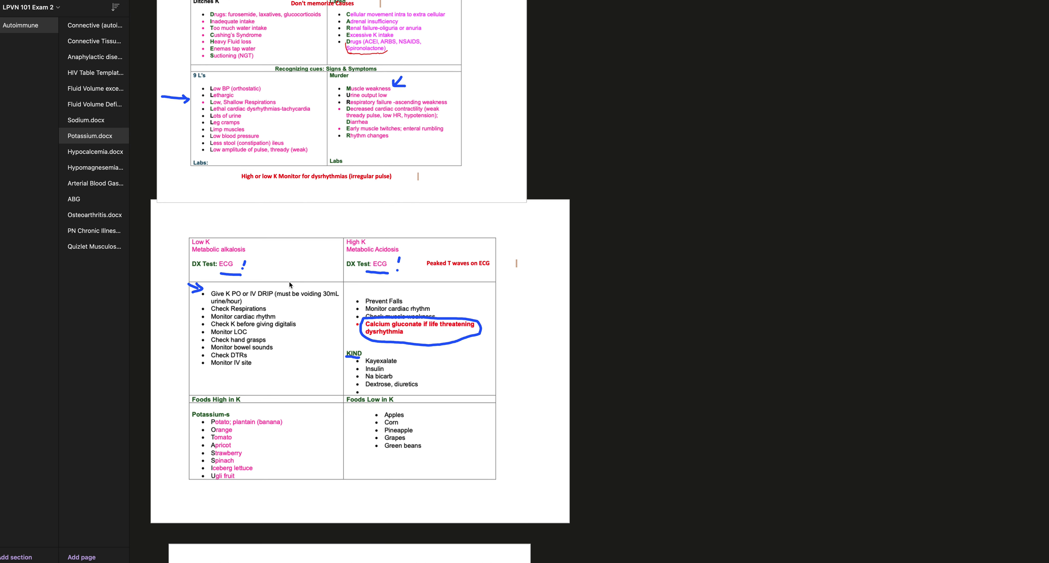
pyautogui.scroll(-2, 289, 283)
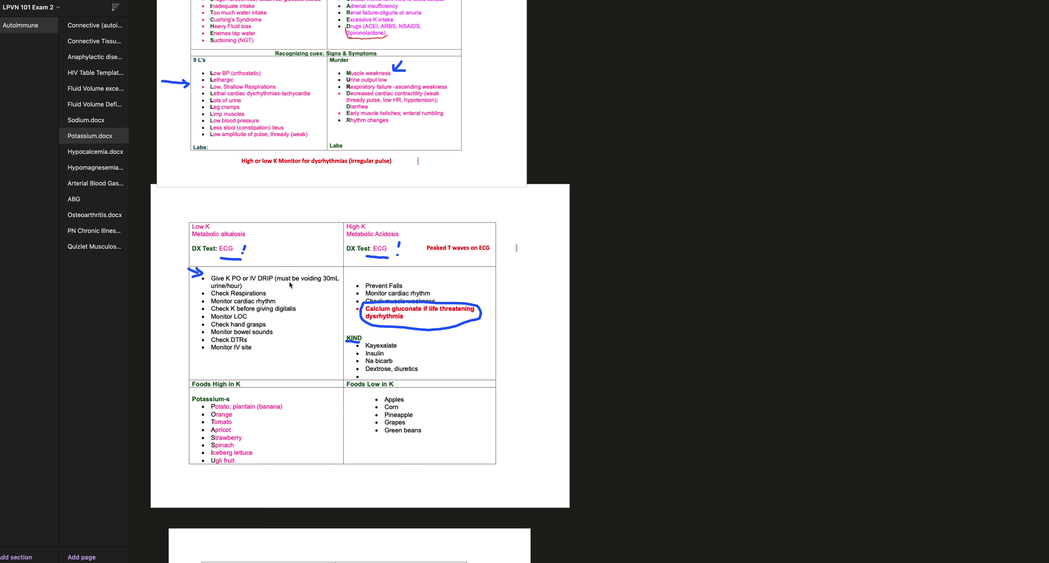
pyautogui.scroll(-1, 290, 283)
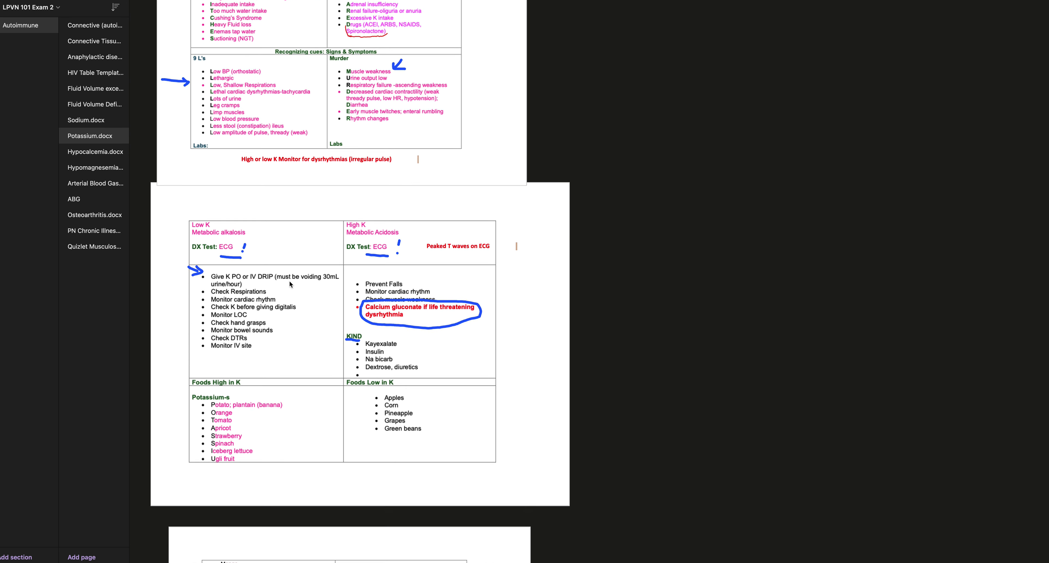
pyautogui.scroll(-1, 290, 282)
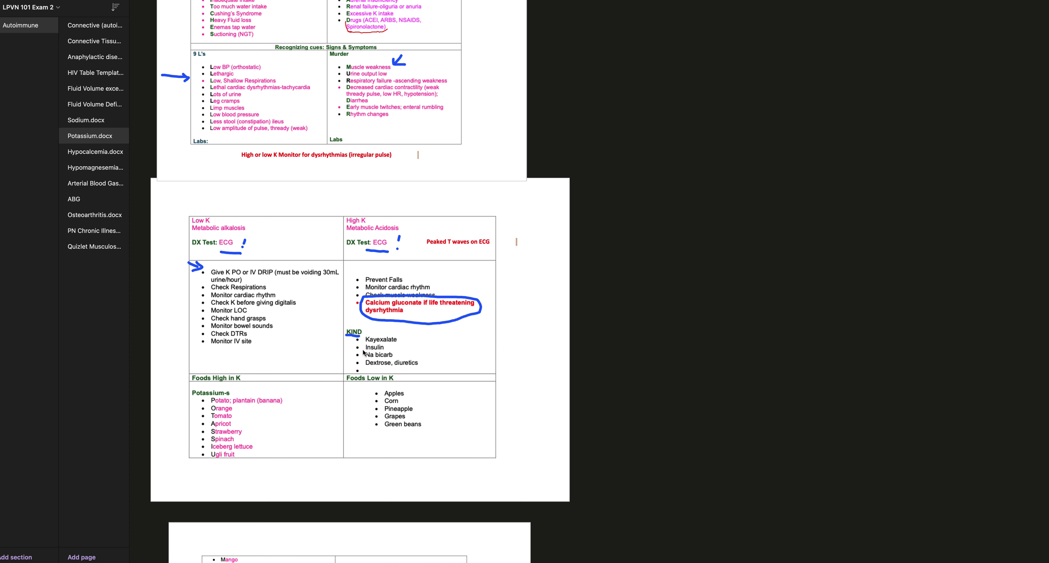
# - Finish scrolling the Potassium notes and switch to the Hypomagnesemia.docx page
pyautogui.scroll(-1, 364, 353)
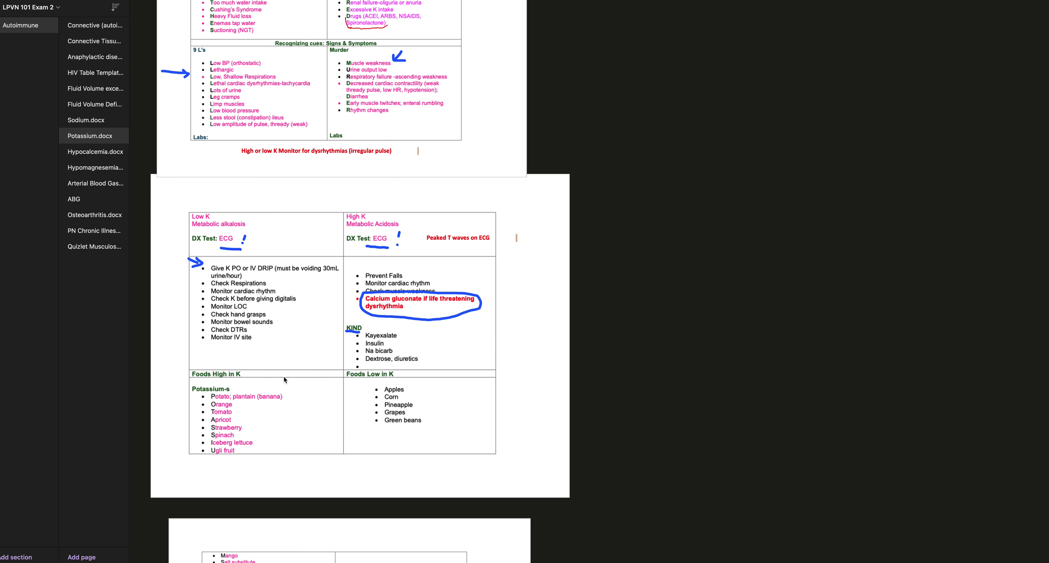
pyautogui.scroll(-1, 284, 376)
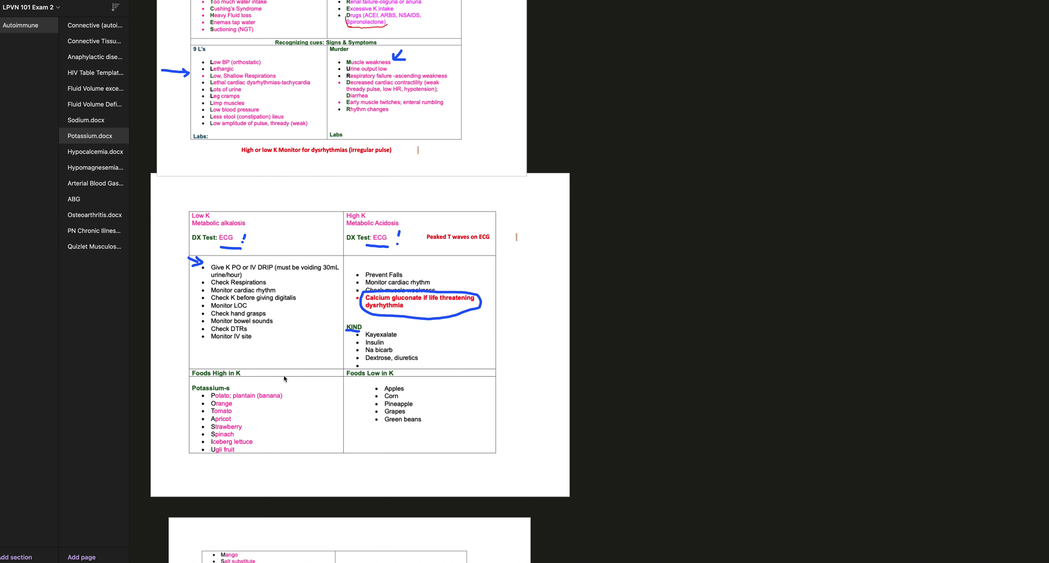
pyautogui.scroll(-1, 284, 379)
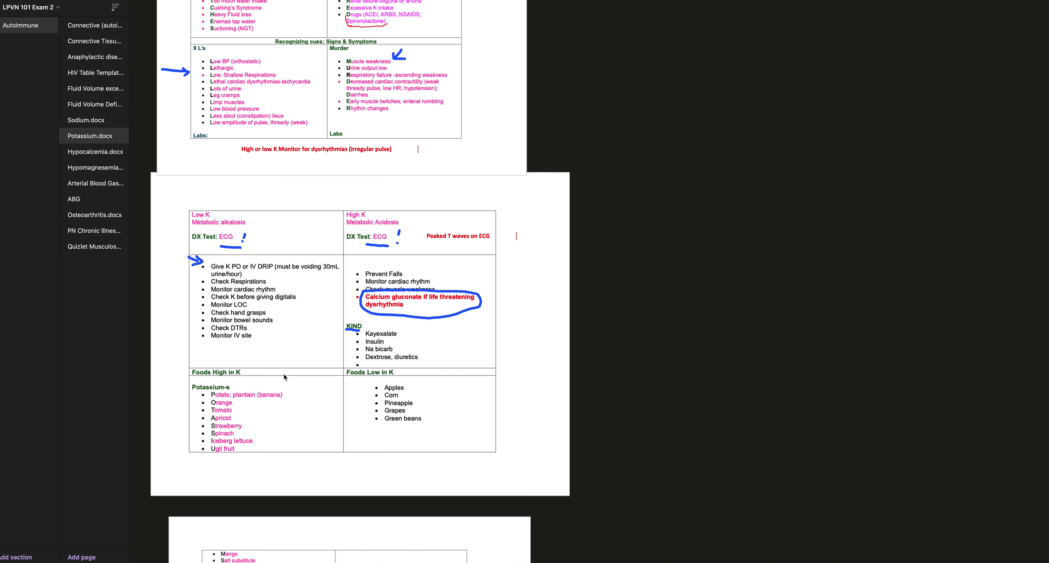
pyautogui.scroll(-1, 283, 374)
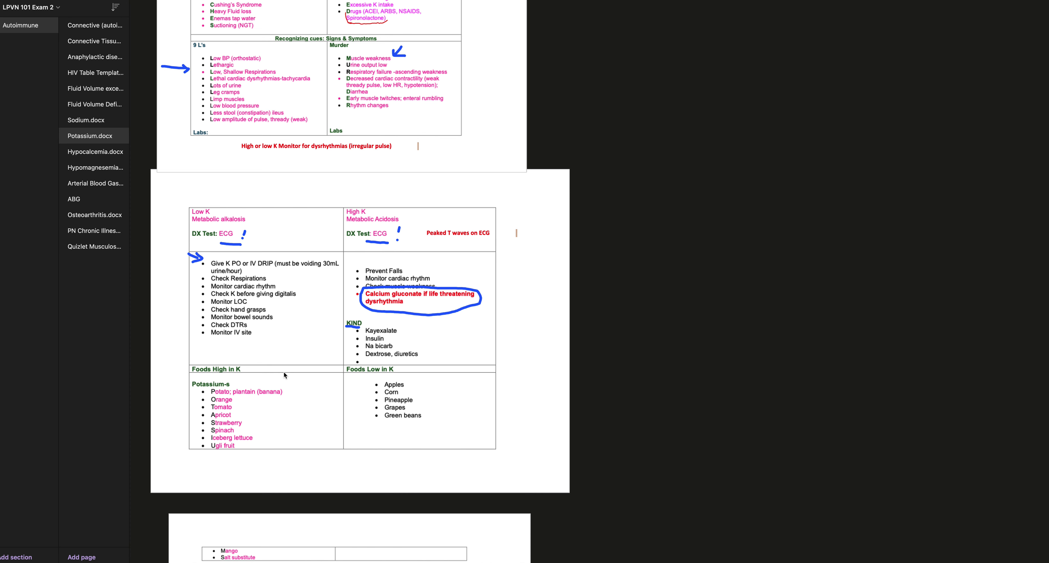
pyautogui.scroll(-2, 284, 372)
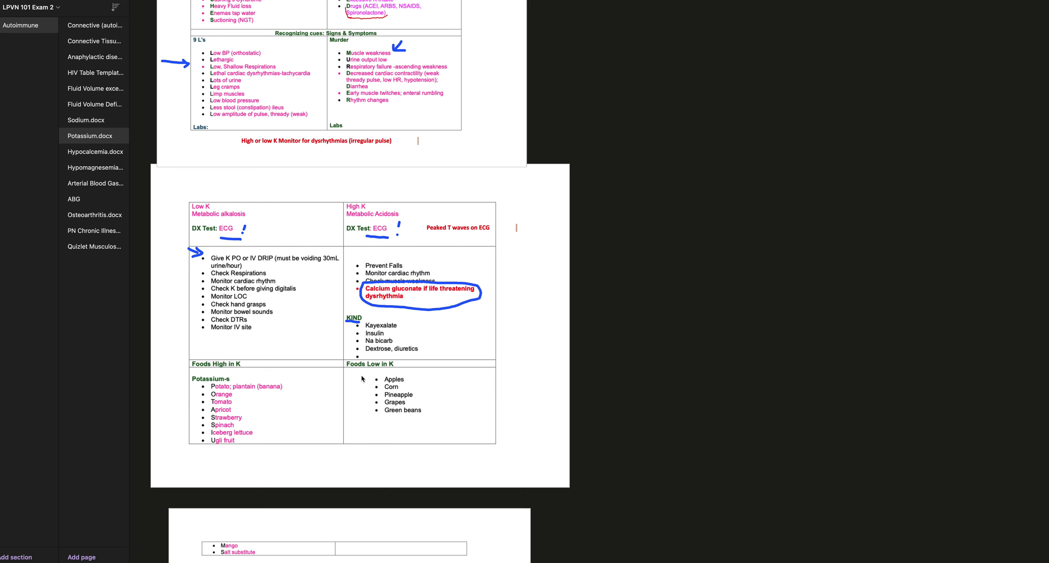
pyautogui.scroll(-1, 362, 375)
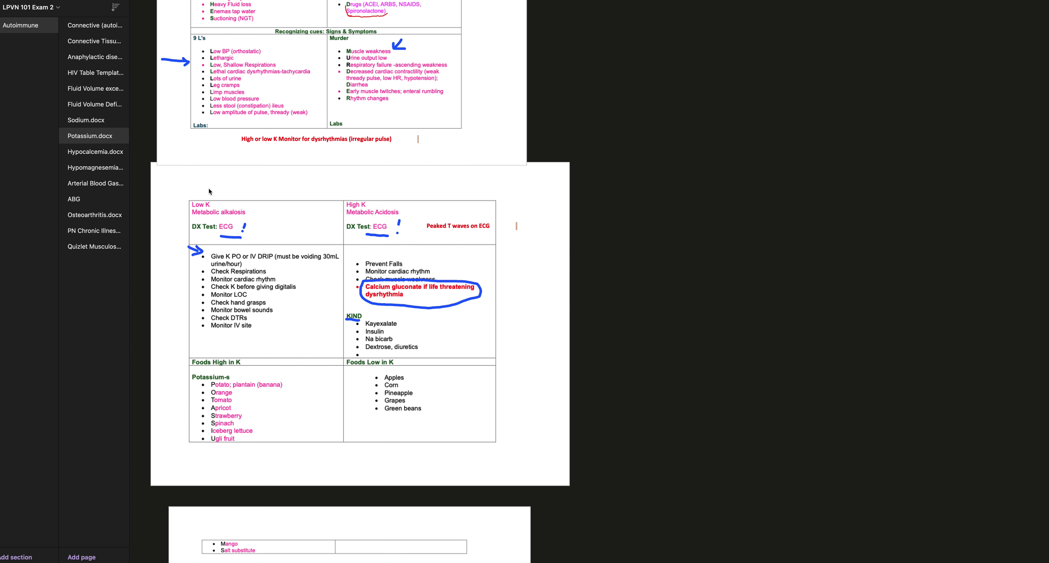
pyautogui.click(113, 167)
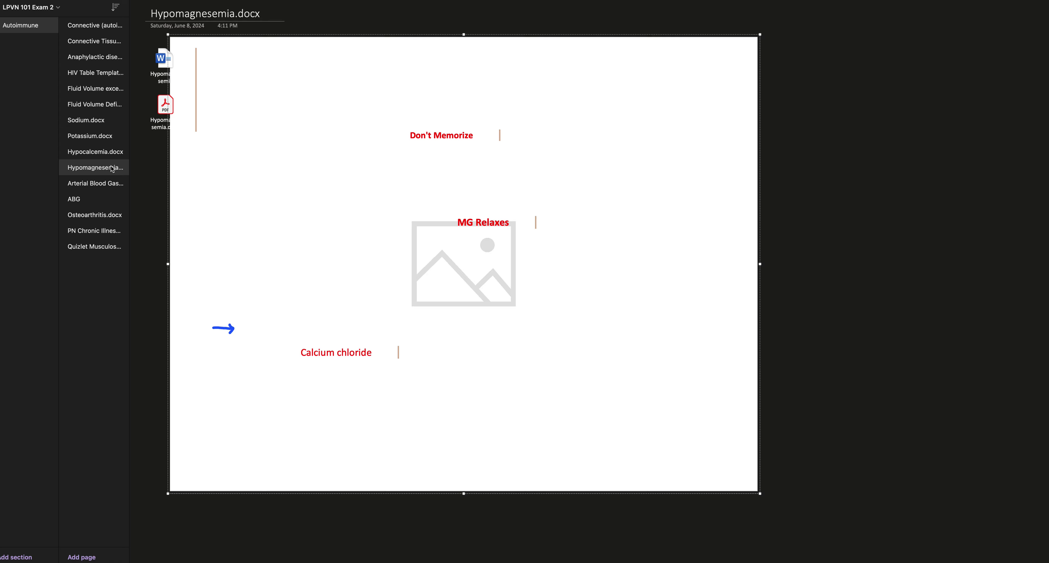
# - Open Hypocalcemia.docx and scroll through its causes, signs, nursing care and calcium foods tables
pyautogui.click(112, 155)
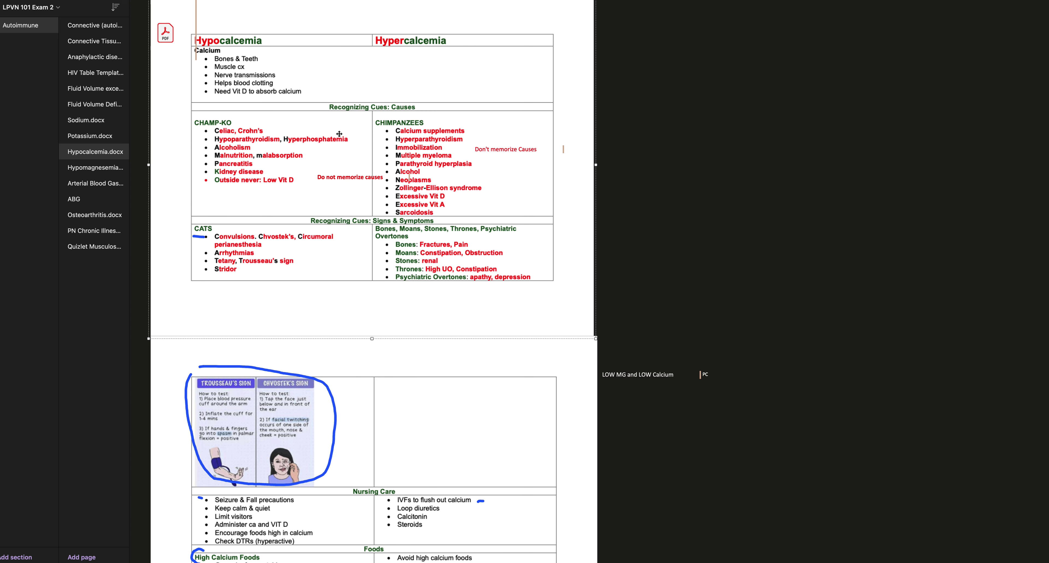
pyautogui.scroll(-2, 339, 134)
pyautogui.scroll(-2, 338, 134)
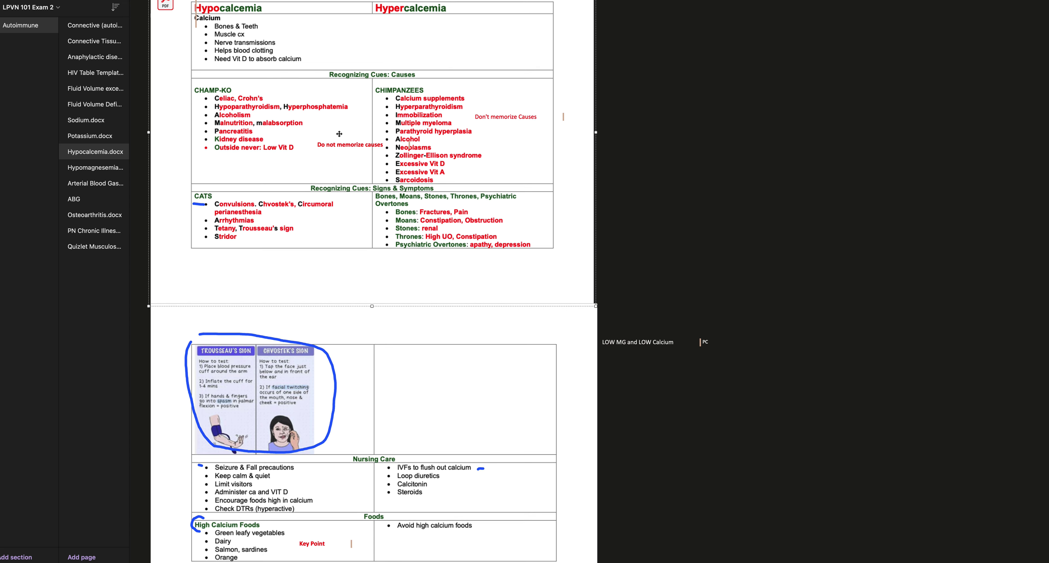
pyautogui.scroll(-1, 338, 133)
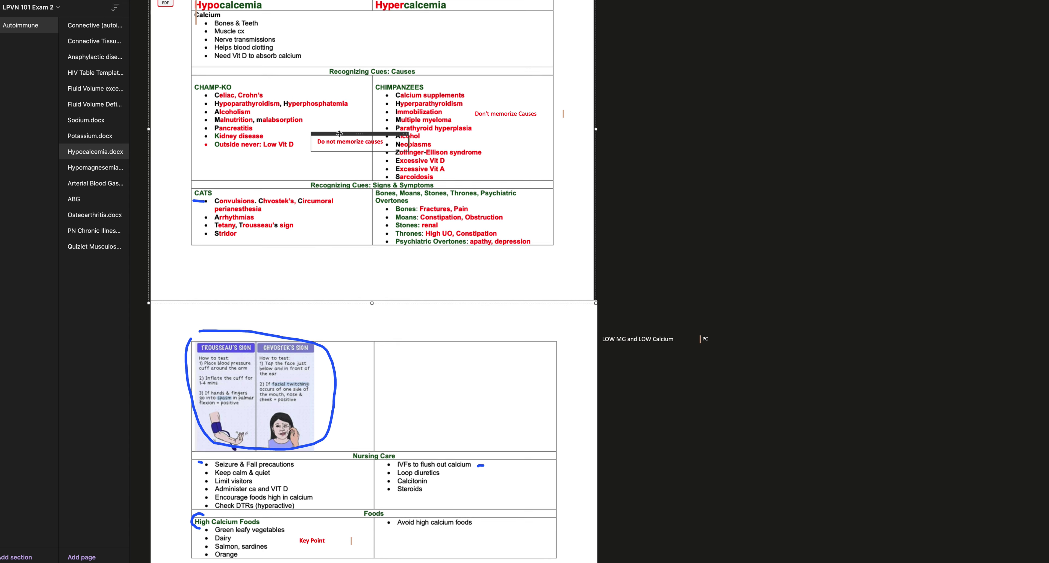
pyautogui.scroll(-1, 339, 133)
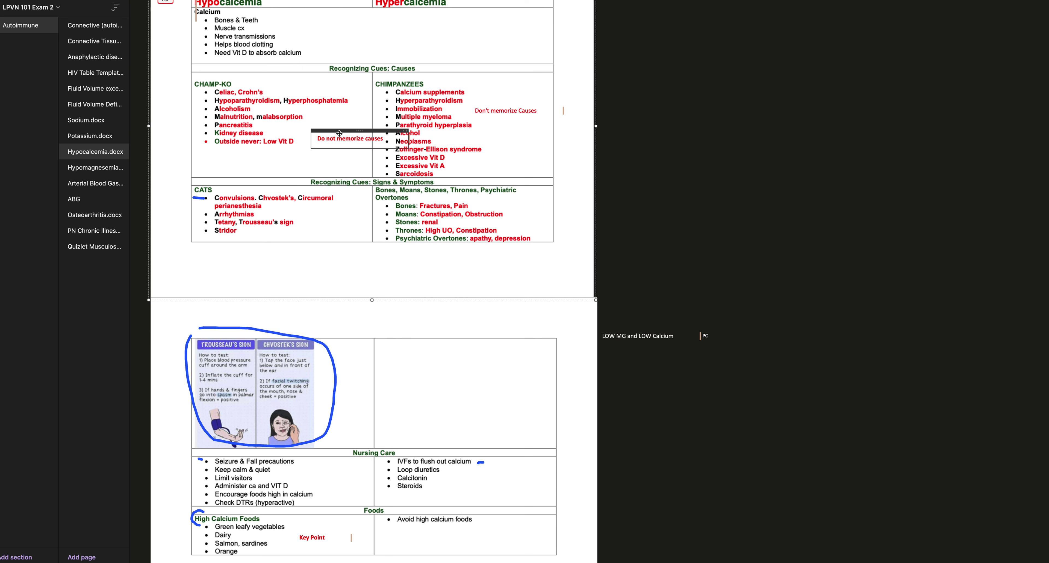
pyautogui.scroll(-1, 339, 133)
pyautogui.scroll(-1, 339, 133)
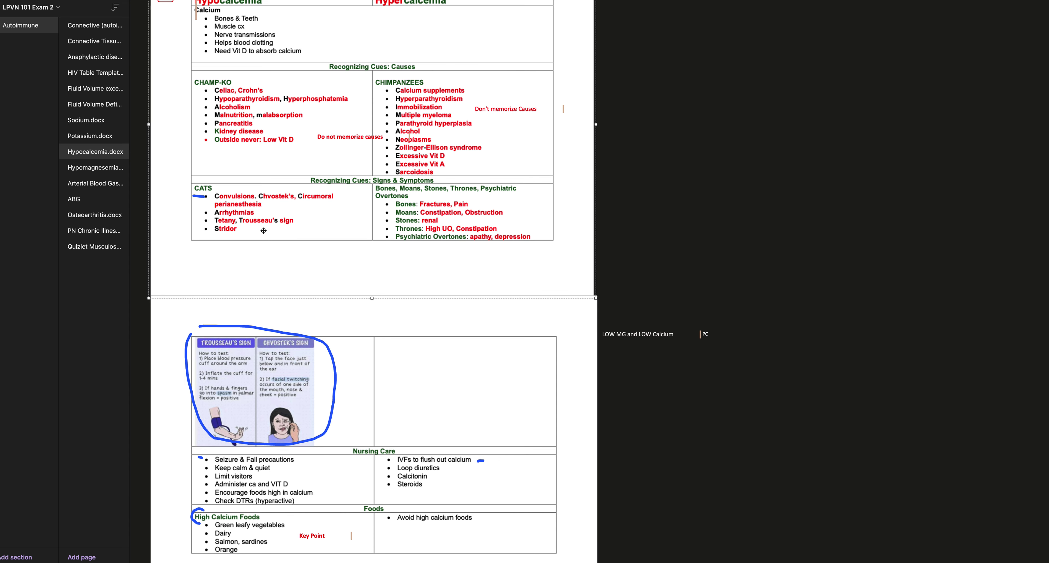
# - Scroll further down the Hypocalcemia page to the Trousseau's and Chvostek's sign images
pyautogui.scroll(-1, 263, 231)
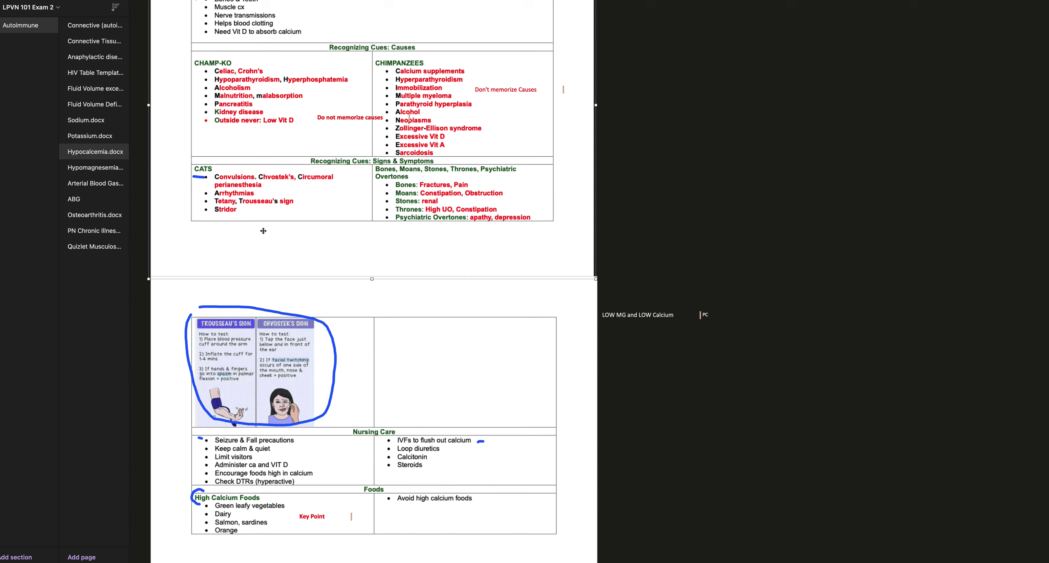
pyautogui.scroll(-1, 263, 231)
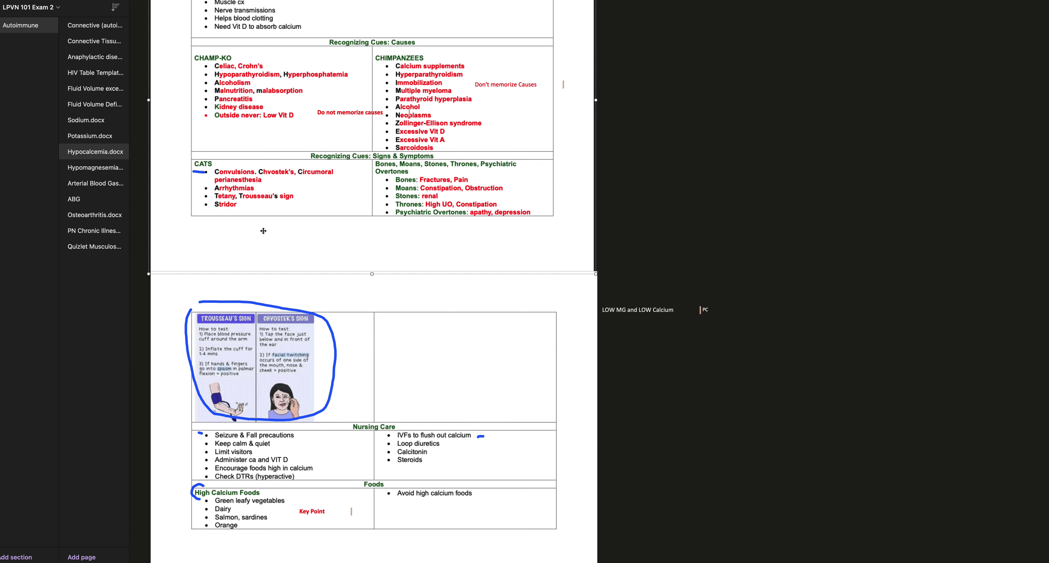
pyautogui.scroll(-1, 263, 231)
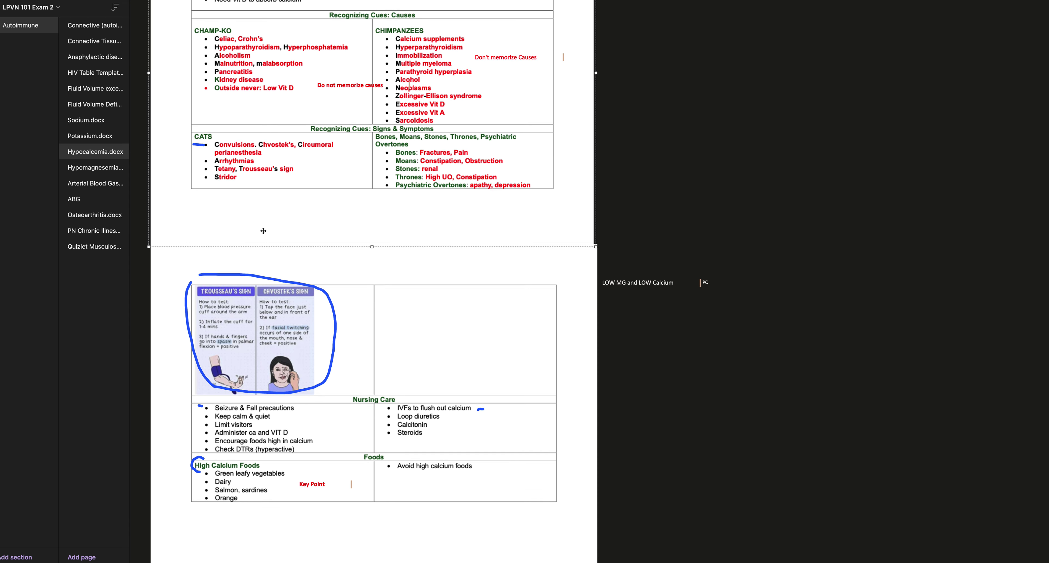
pyautogui.scroll(-1, 263, 231)
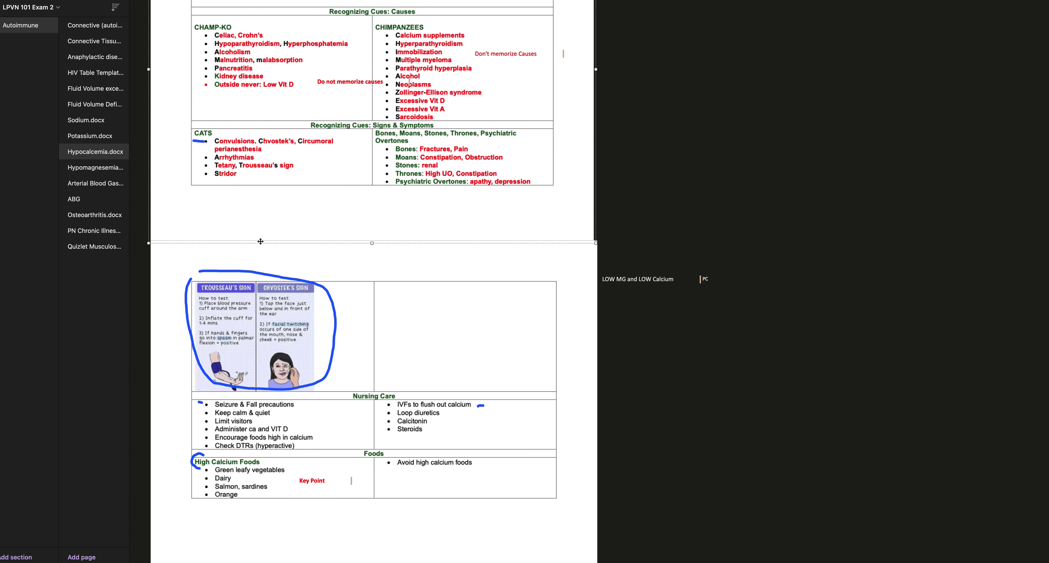
pyautogui.scroll(-1, 256, 263)
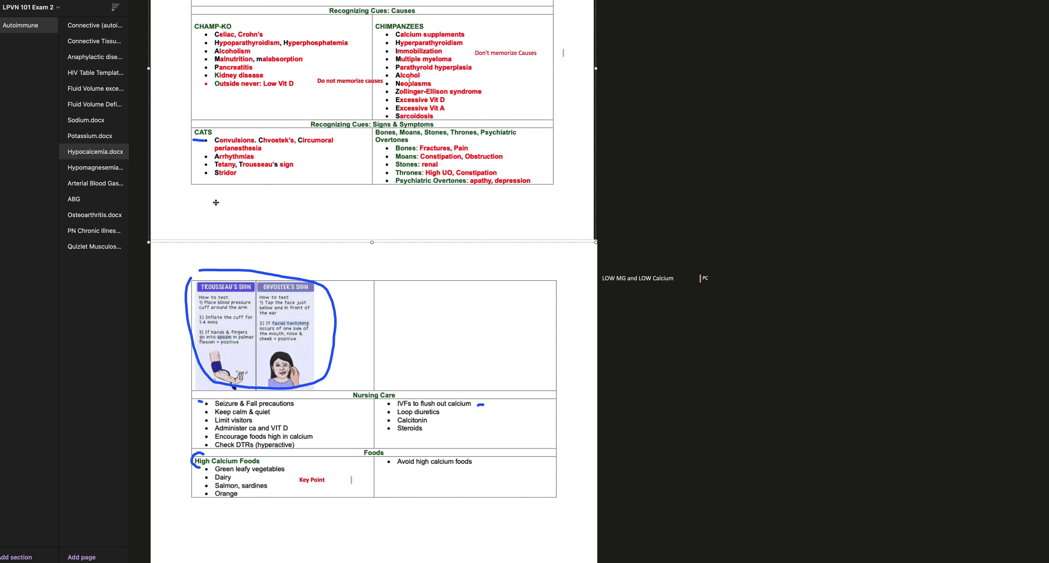
# - Return to the Hypomagnesemia page to review it, then open the Arterial Blood Gas page
pyautogui.click(120, 170)
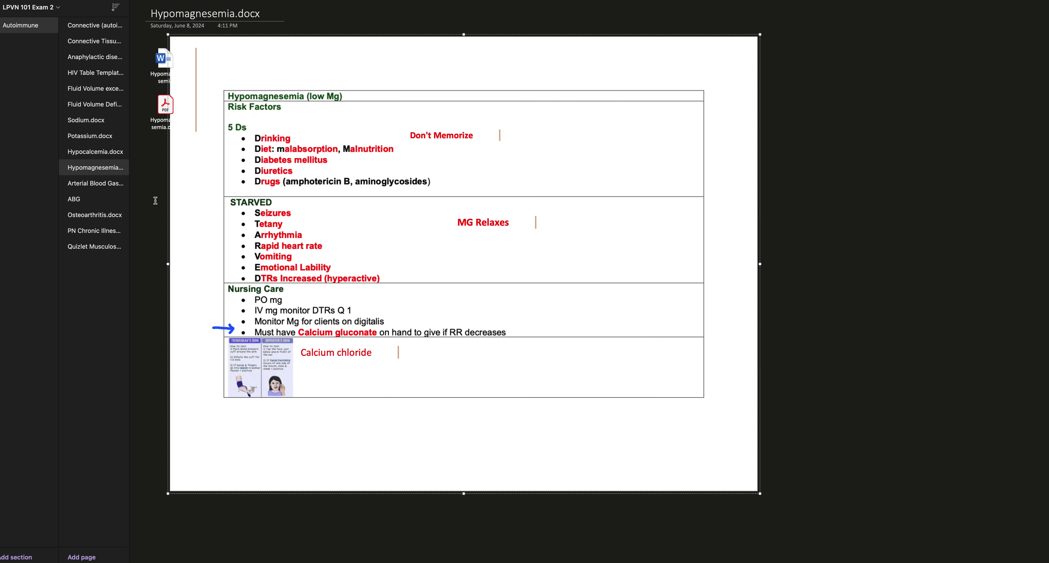
pyautogui.click(117, 188)
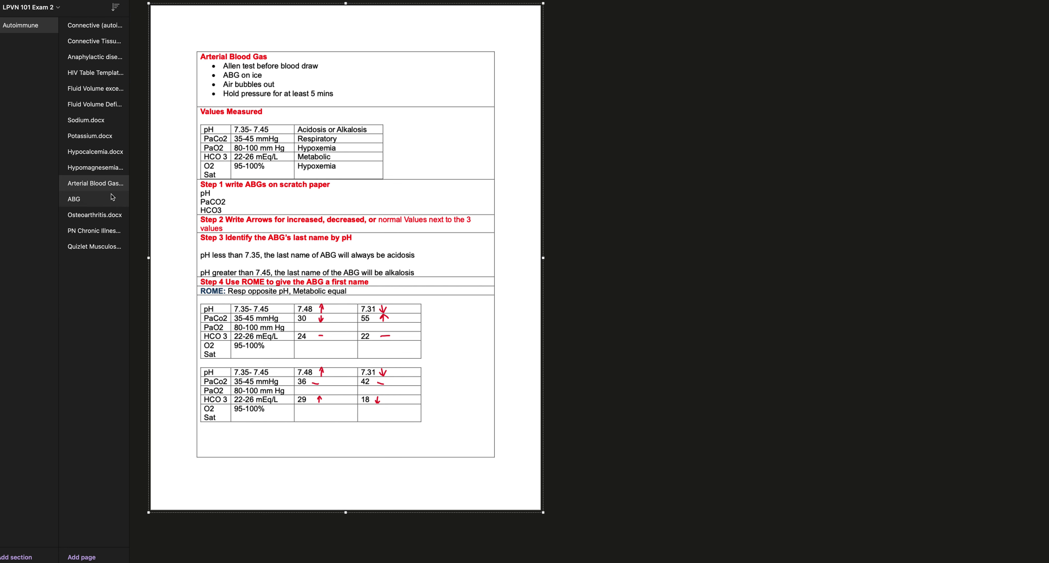
# - Open the ABG slides page on Respiratory Alkalosis with the Panic Attack illustration
pyautogui.click(112, 197)
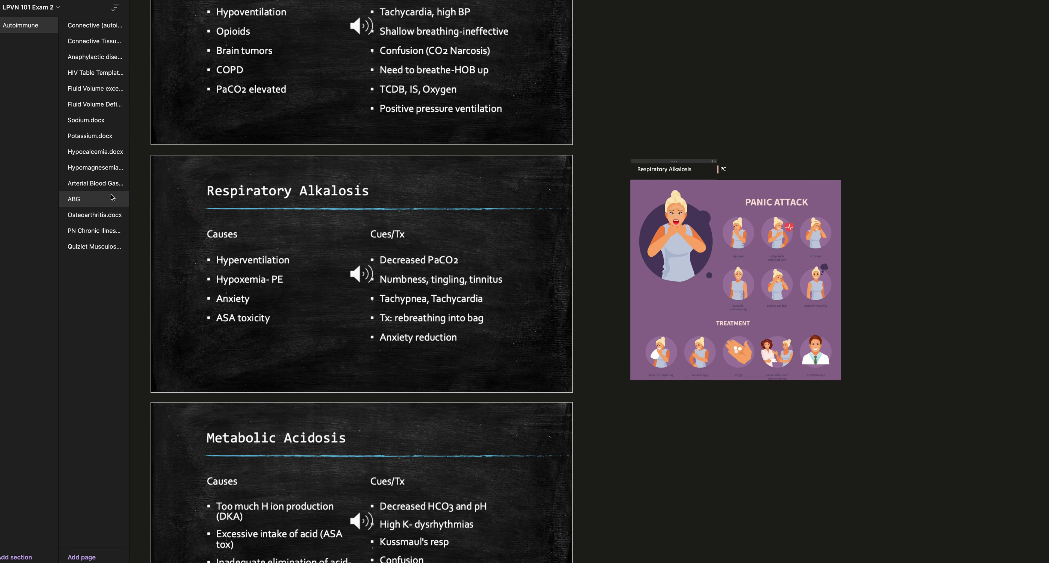